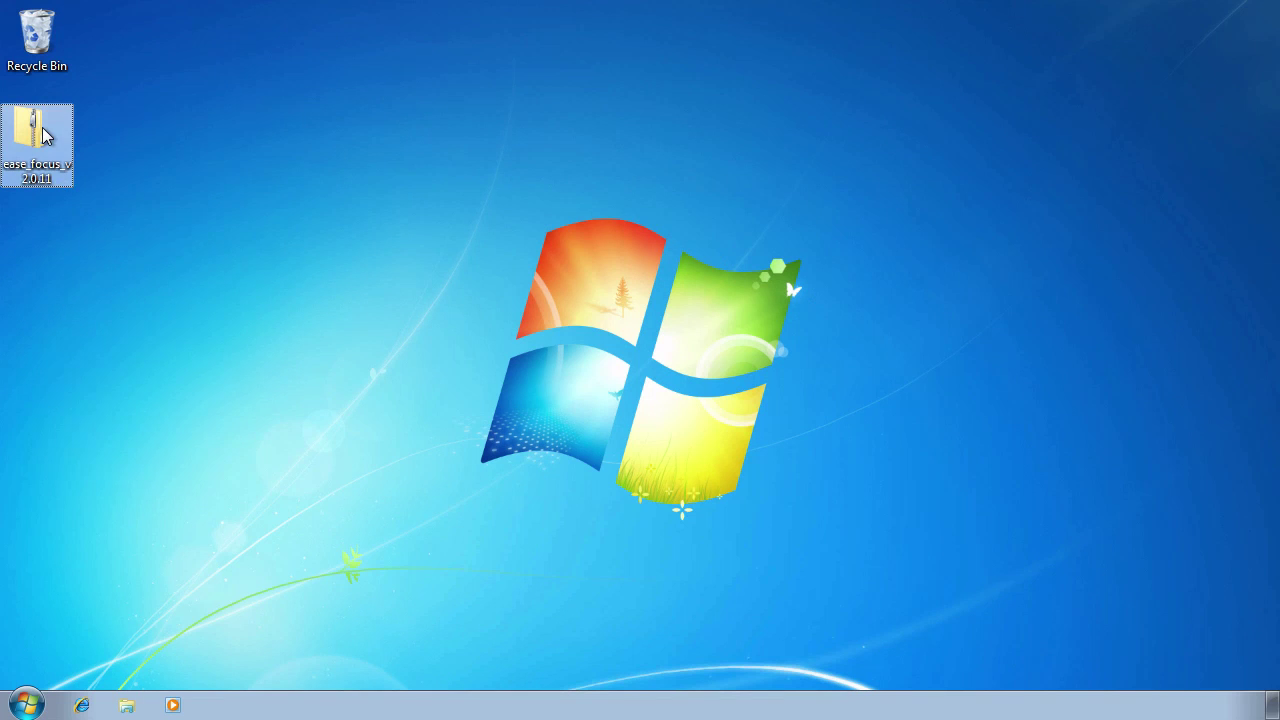
Extract the downloaded EASE Focus zip and run its setup, allowing it past the security warning
right_click(43, 135)
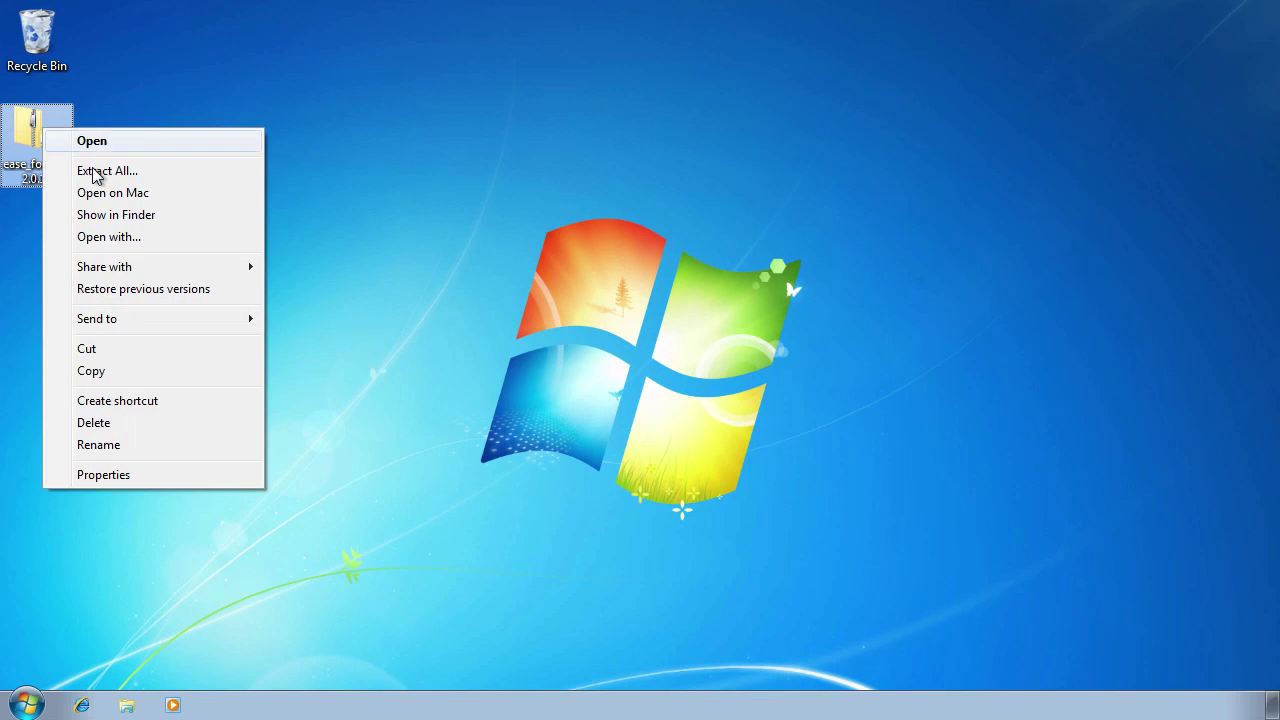
click(92, 170)
click(826, 545)
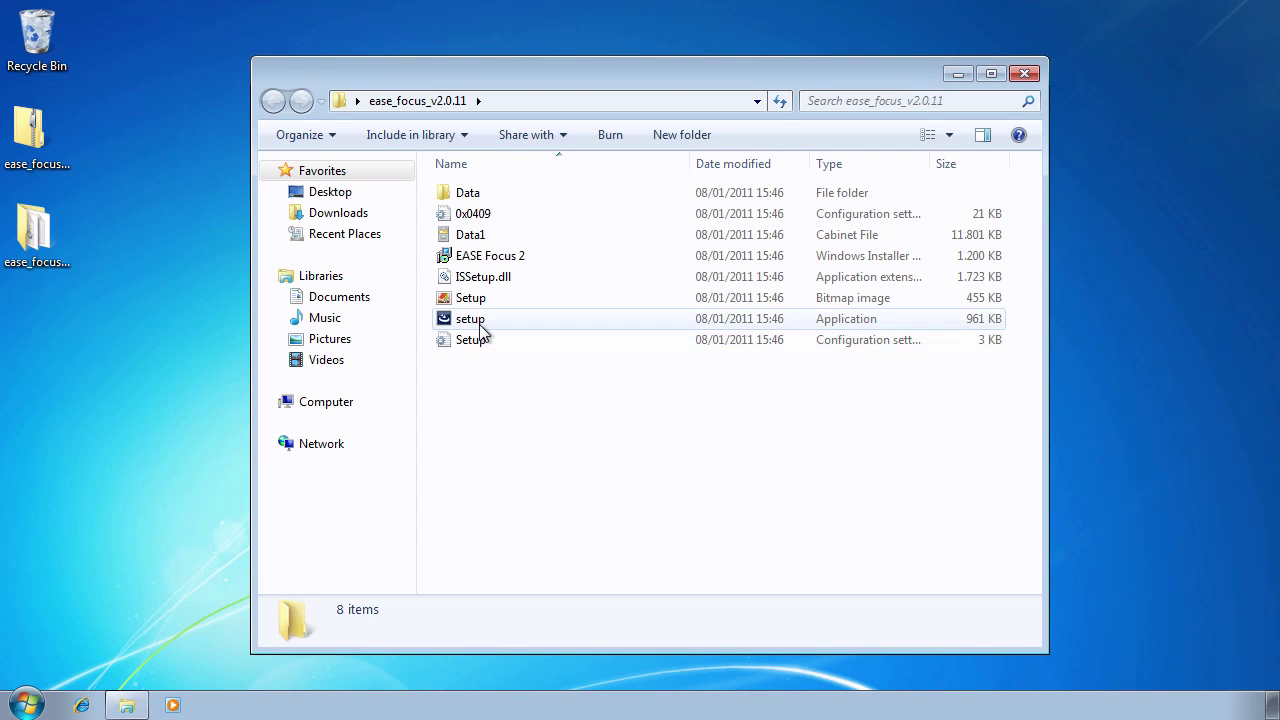
double_click(482, 325)
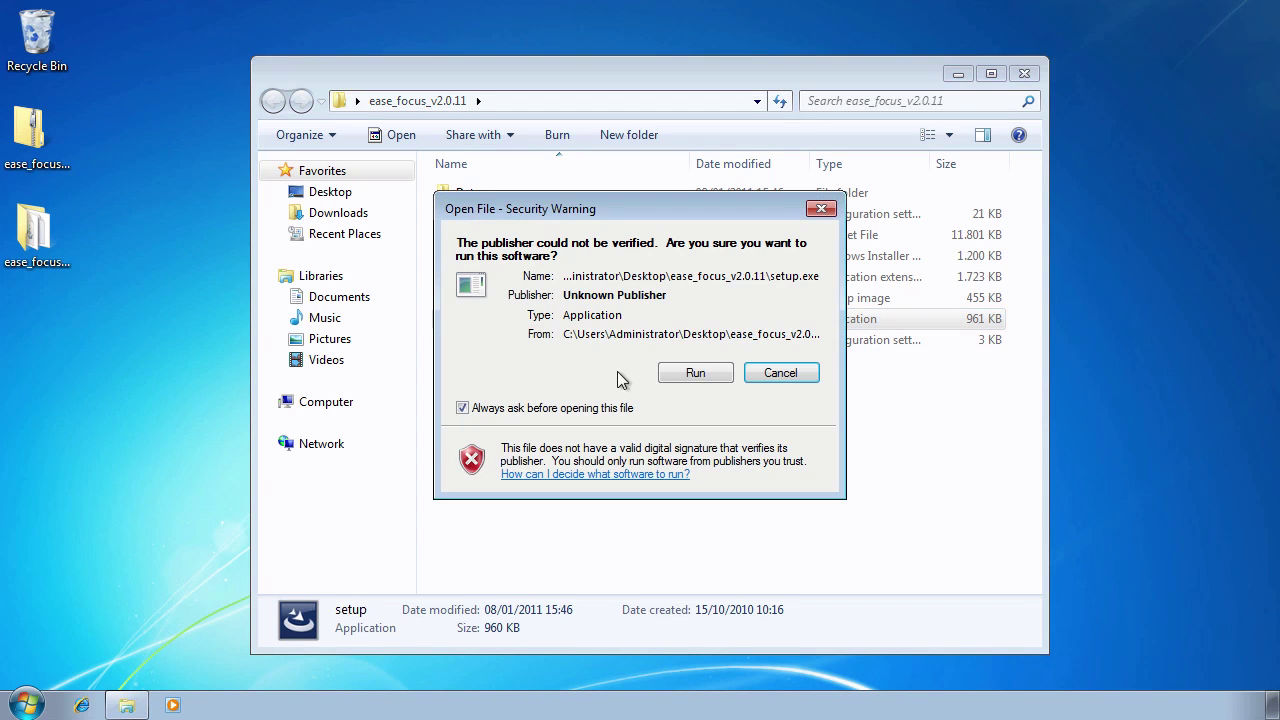
click(697, 376)
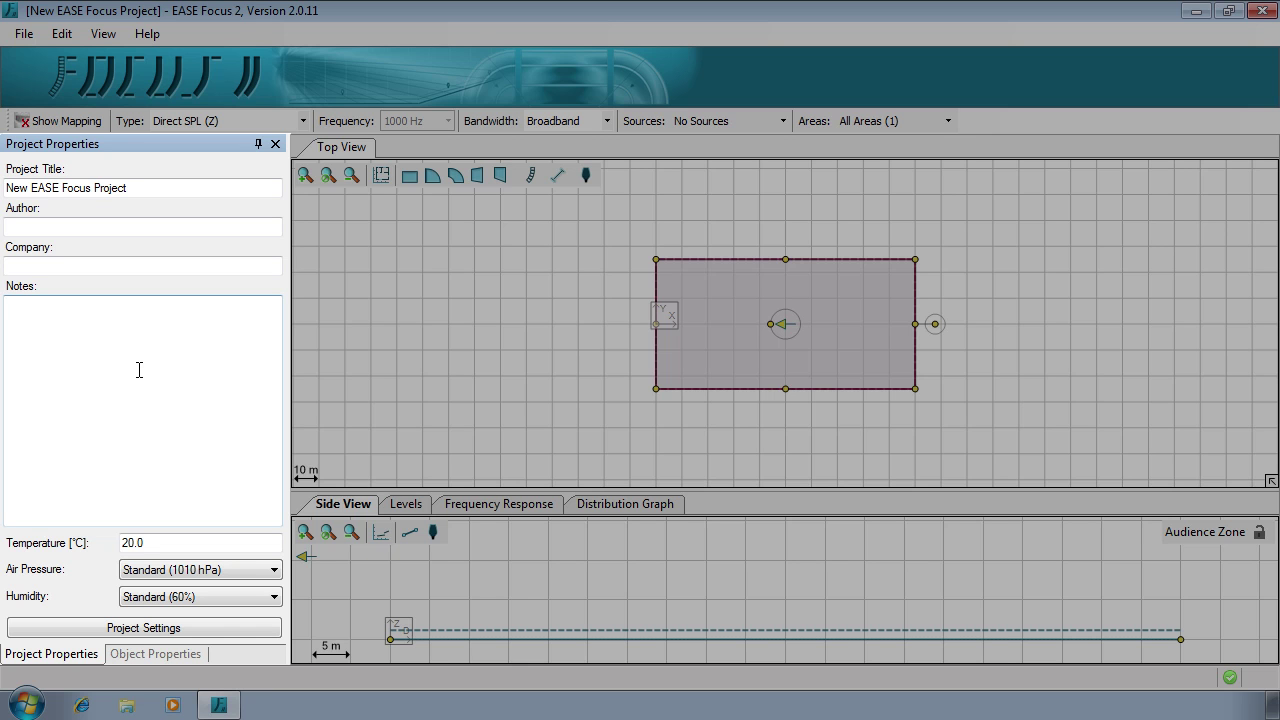
Dock the Levels view beside Top View and make the side view pane taller
click(178, 655)
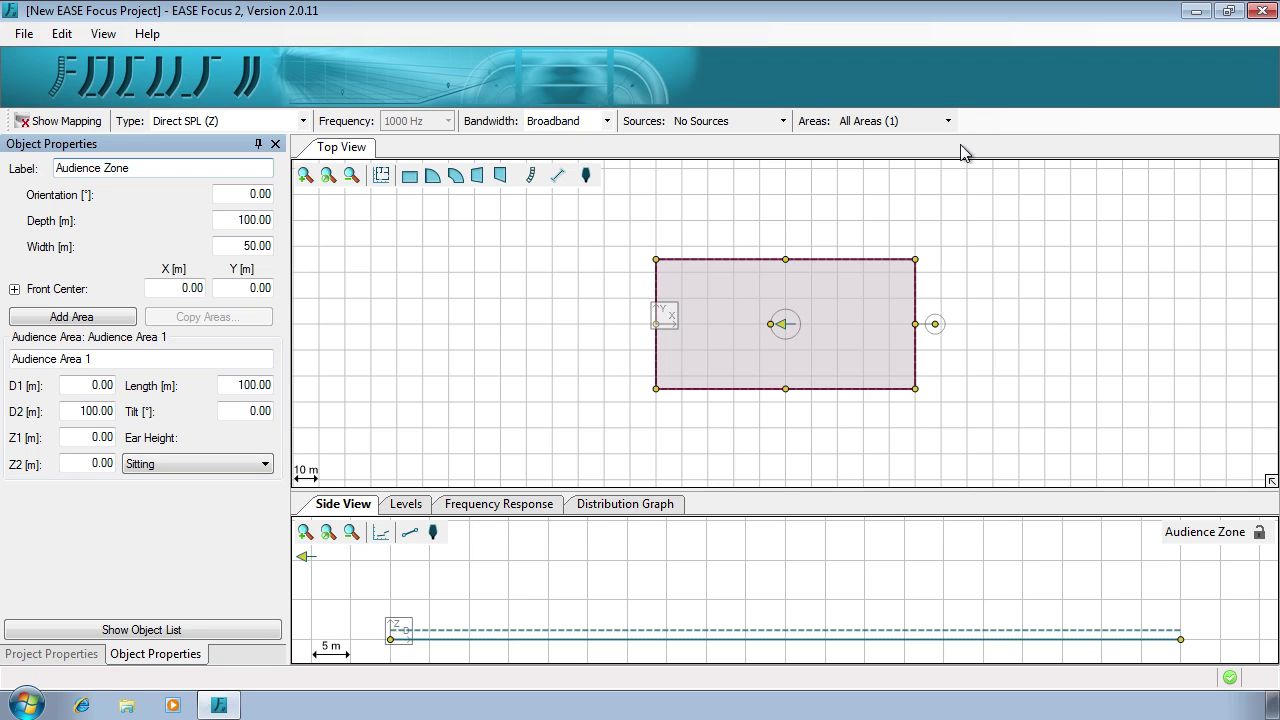
drag(395, 506, 355, 158)
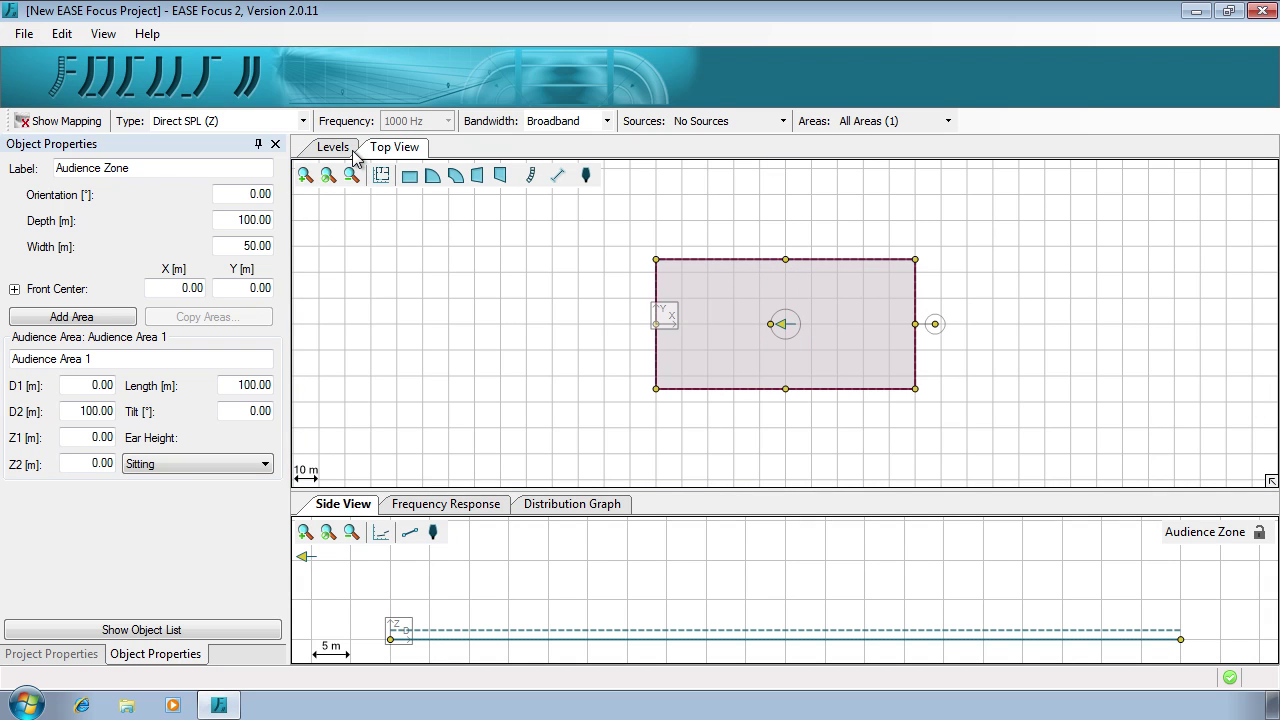
drag(516, 492, 521, 440)
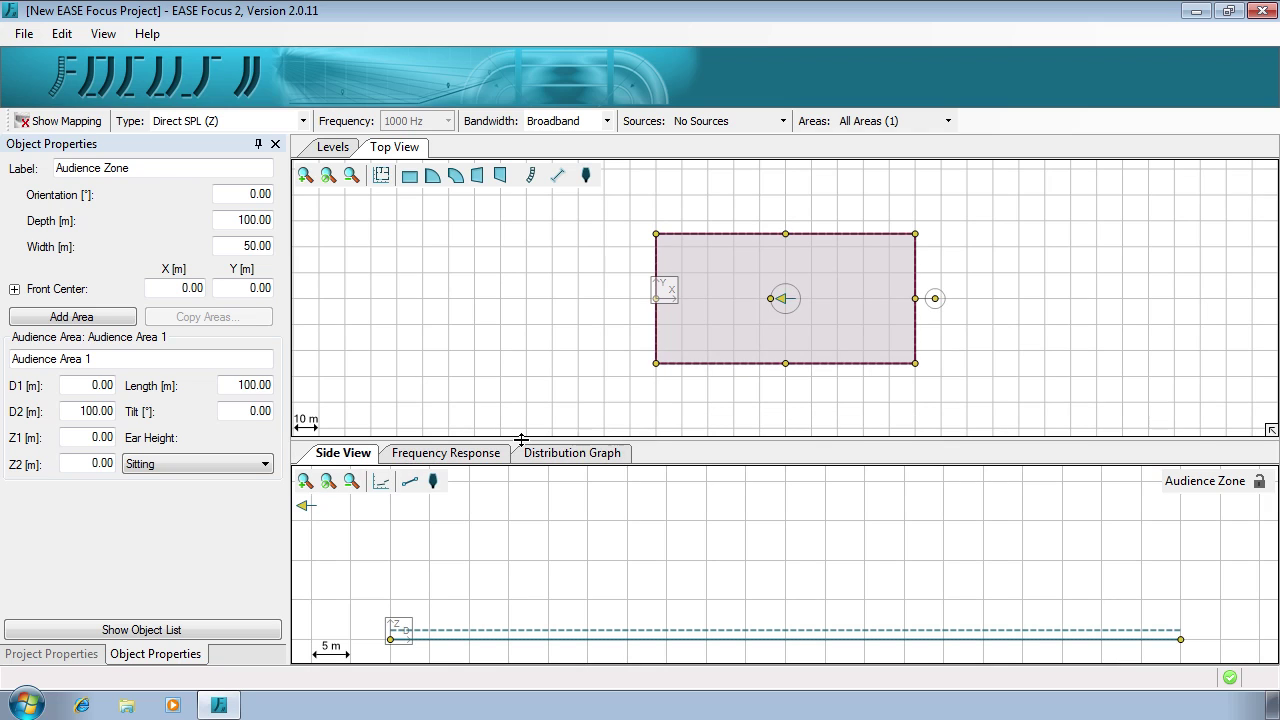
Store the current window arrangement as a layout named 'Window Layout'
click(103, 33)
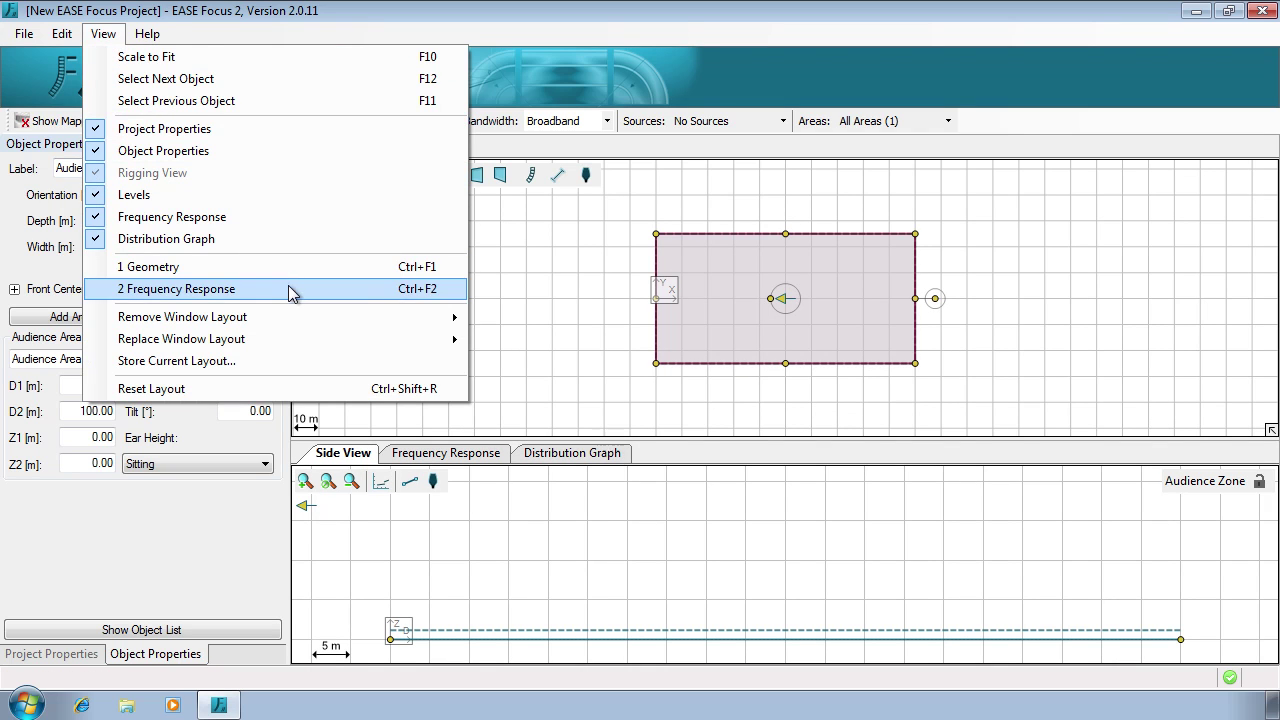
click(302, 361)
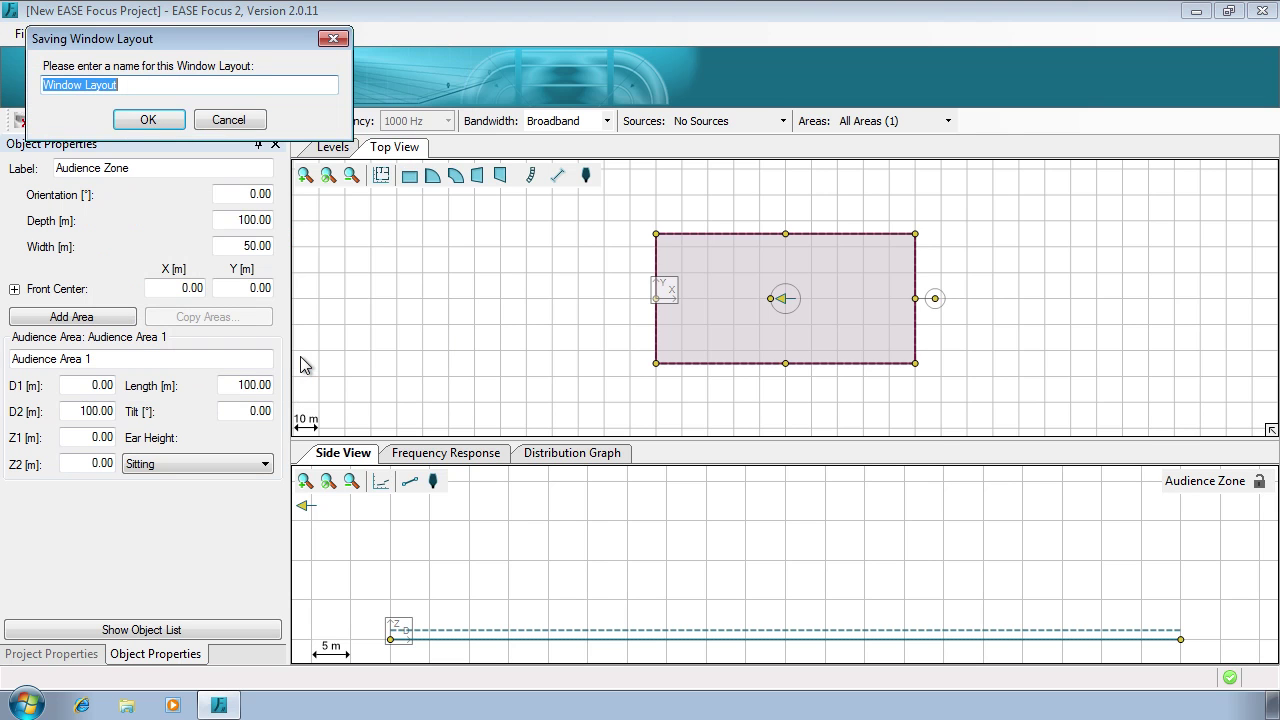
click(172, 119)
click(104, 34)
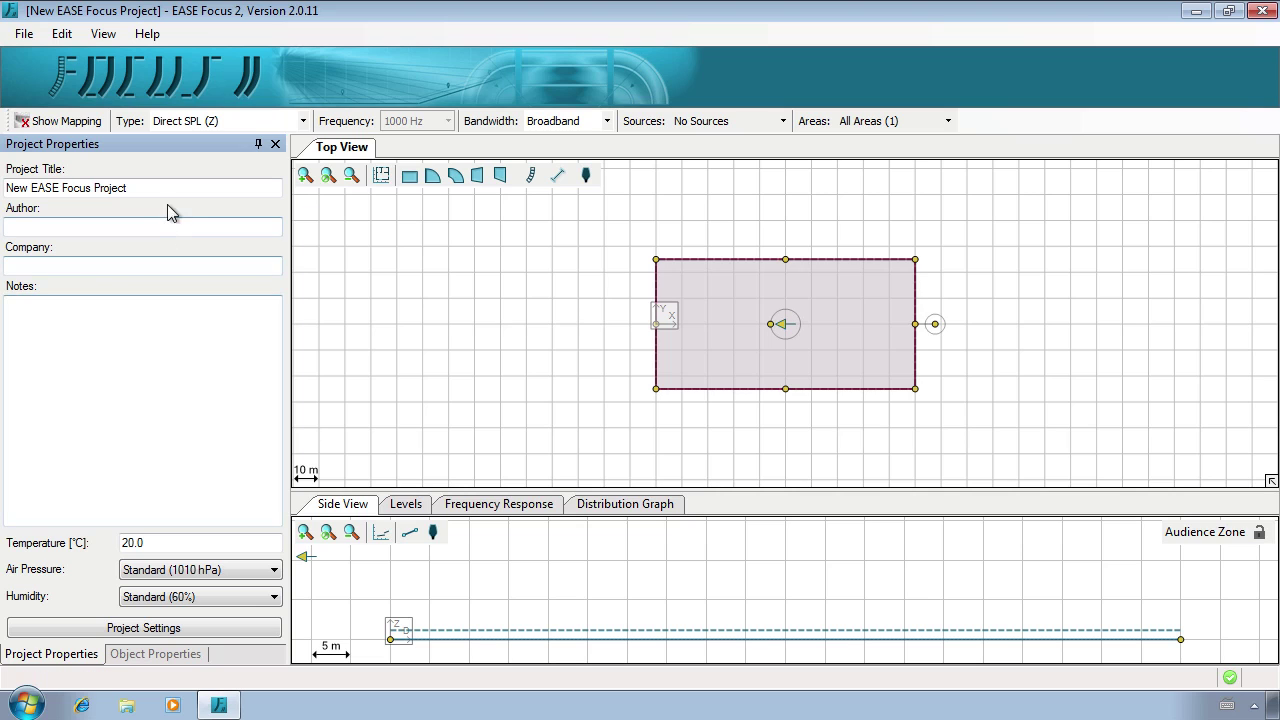
Enter title 'Getting Started with EASE Focus 2', the author's name, company AFMG and notes 'Demo Project'
drag(171, 188, 11, 189)
text(Getting Started with EASE Focus 2)
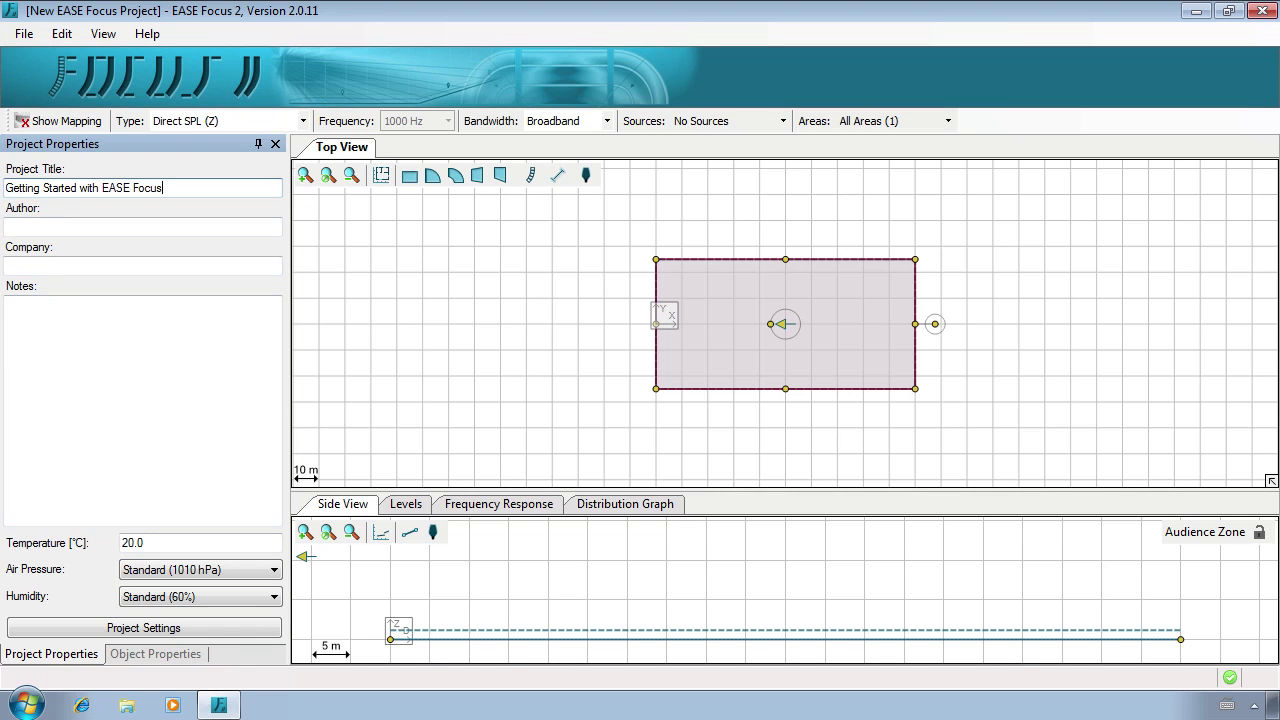
key(Tab)
text(John Doe)
key(Tab)
text(AFMG)
key(Tab)
text(Demo Project)
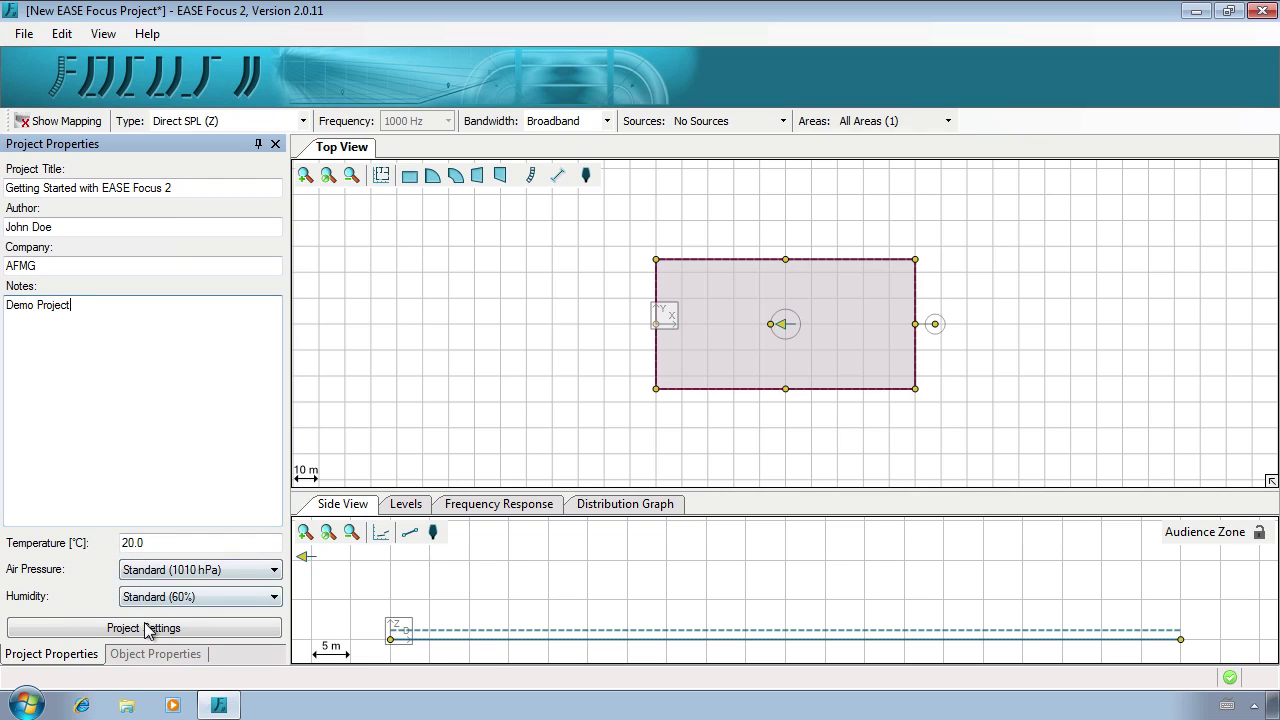
In Project Settings, enable source height limits of 12 m upper and 6.5 m lower
click(78, 630)
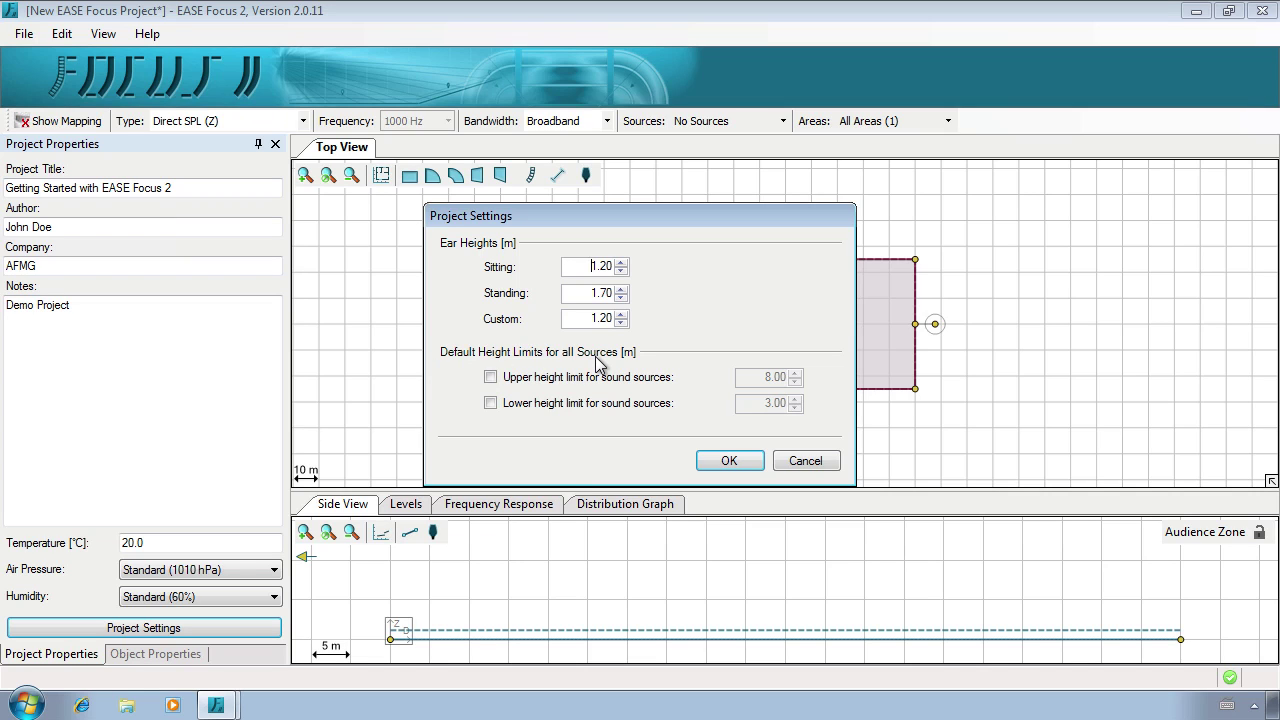
click(490, 378)
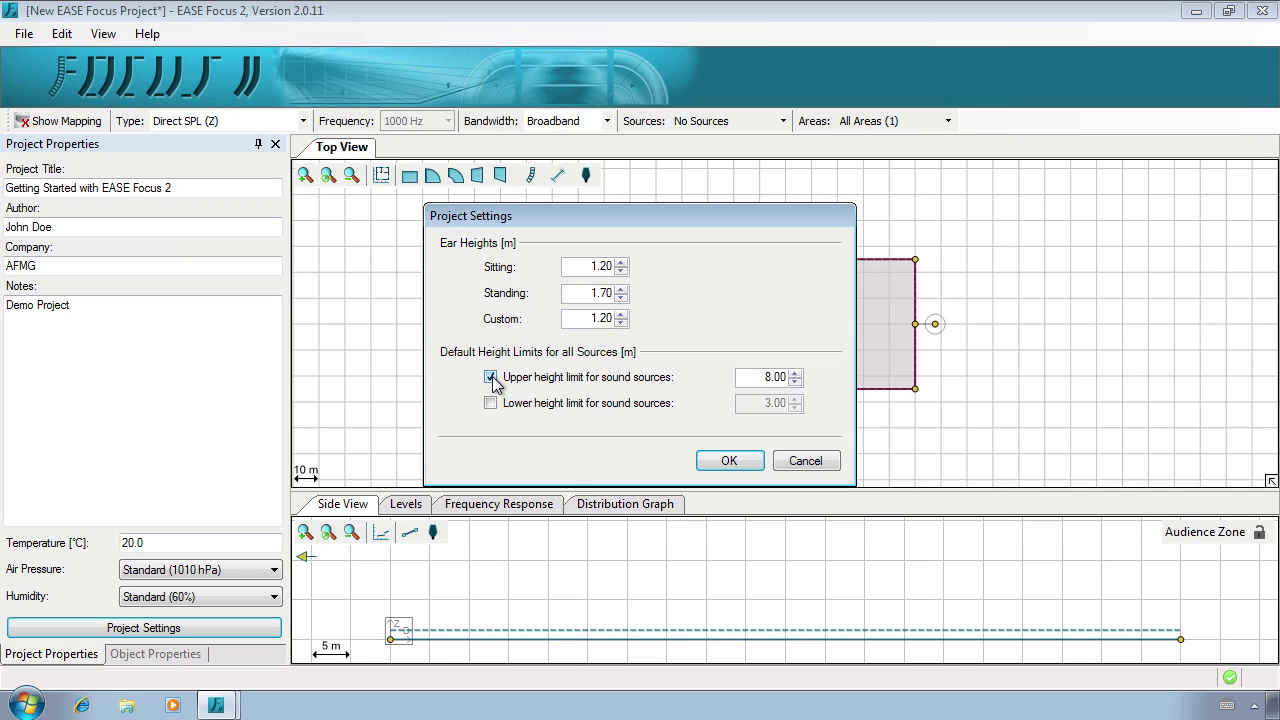
drag(745, 378, 826, 378)
text(12)
click(490, 403)
drag(742, 403, 822, 407)
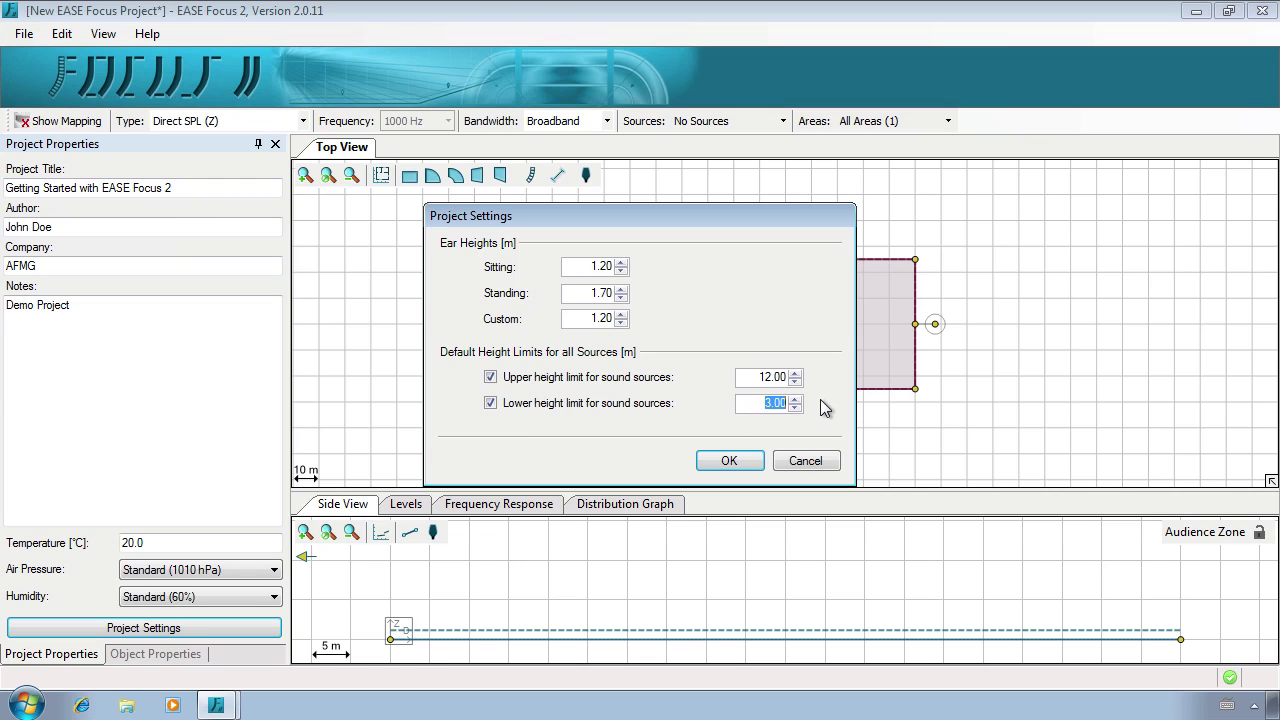
text(6.5)
click(728, 463)
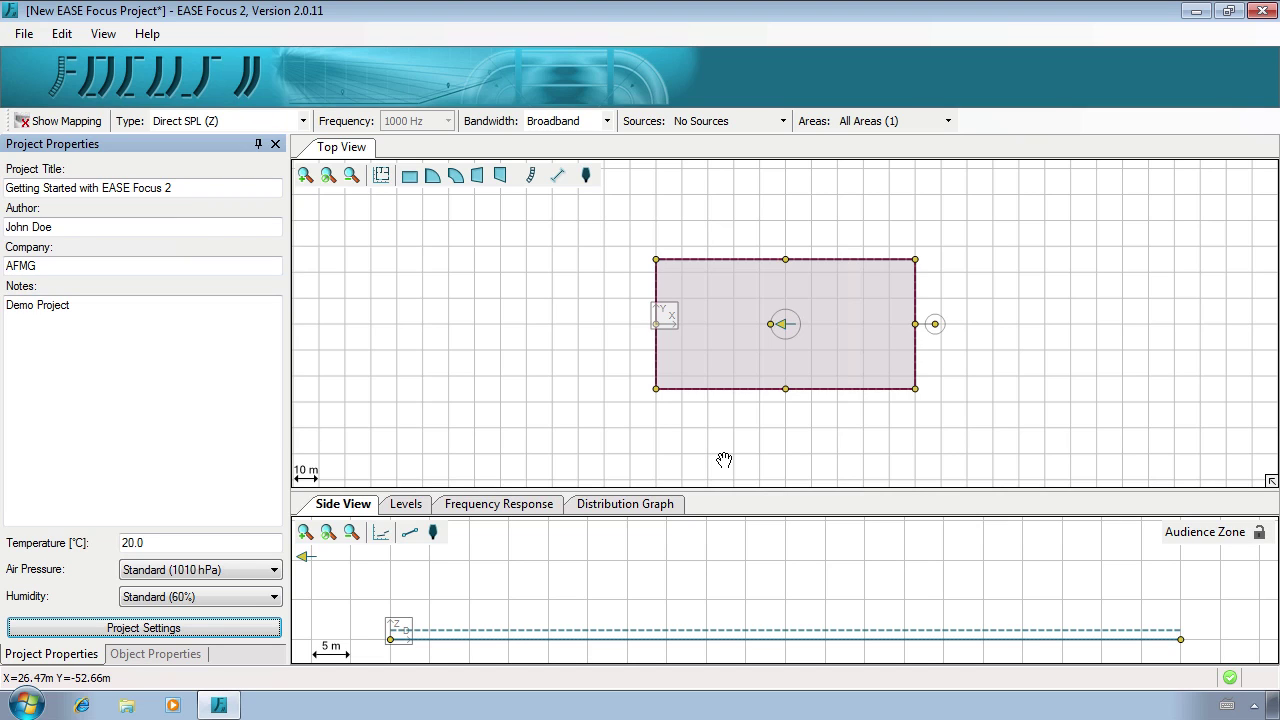
Select the audience zone in Top View and add a second audience area
click(728, 291)
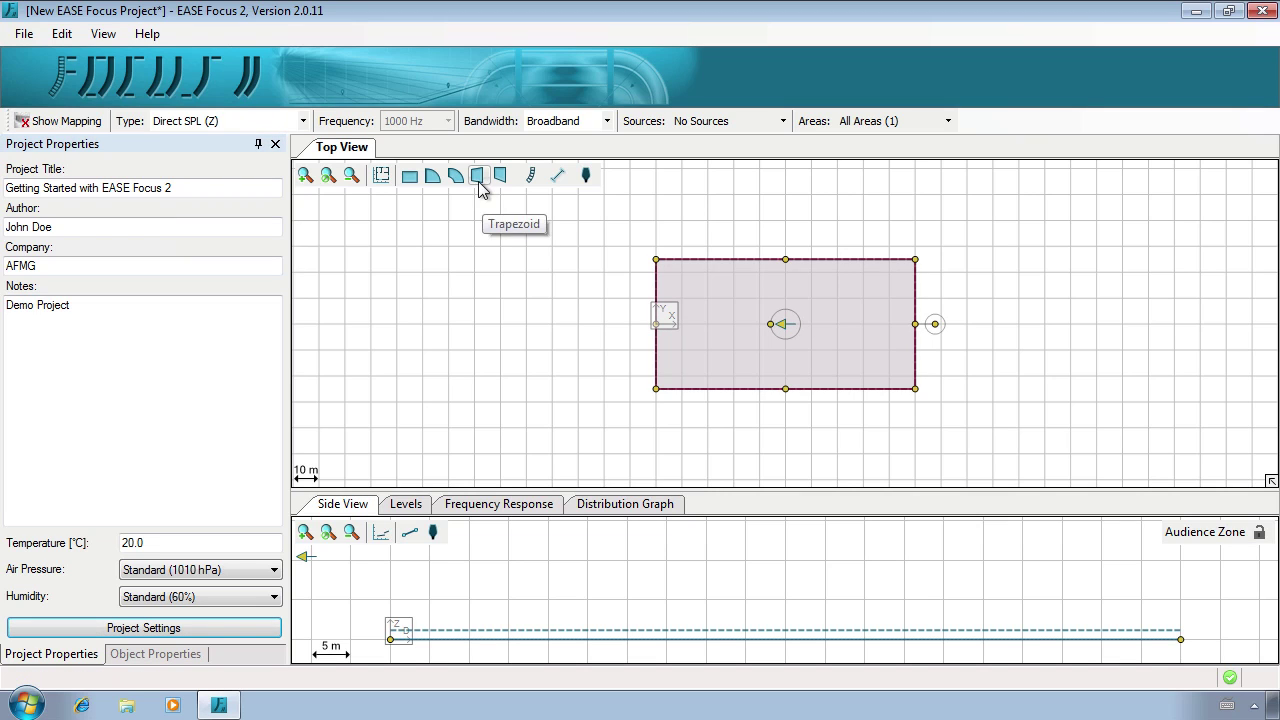
click(710, 288)
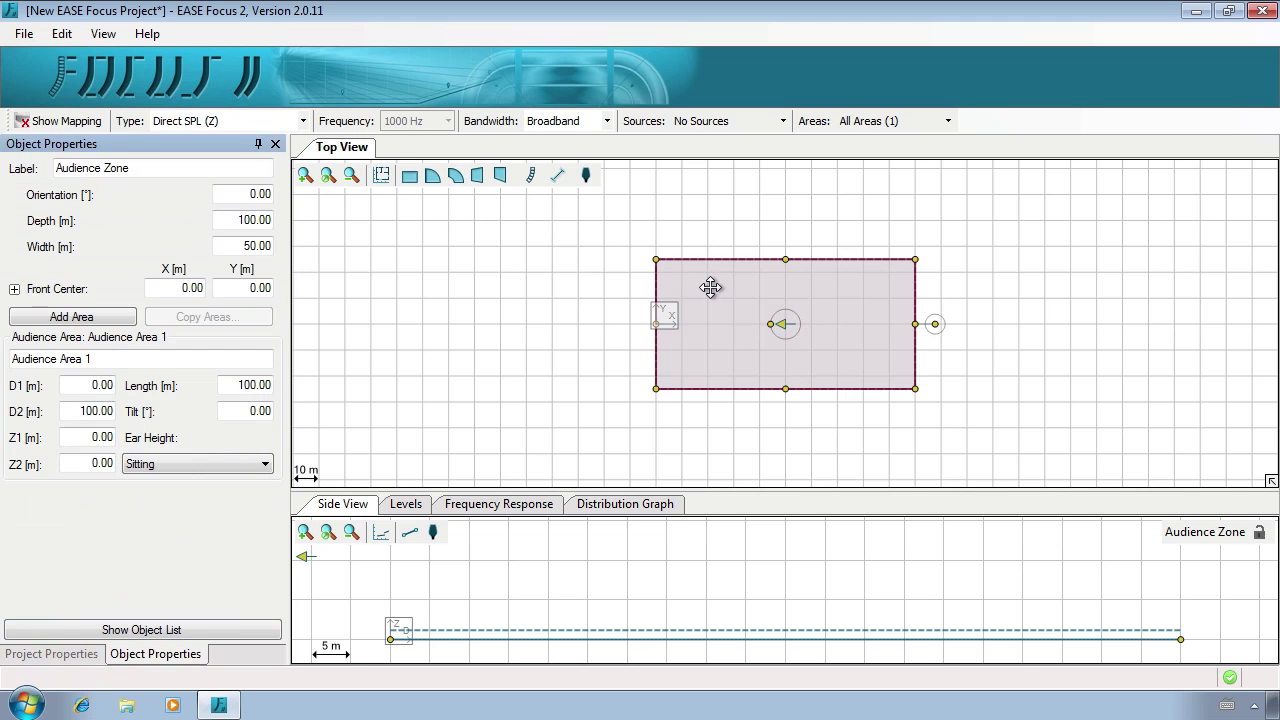
click(71, 317)
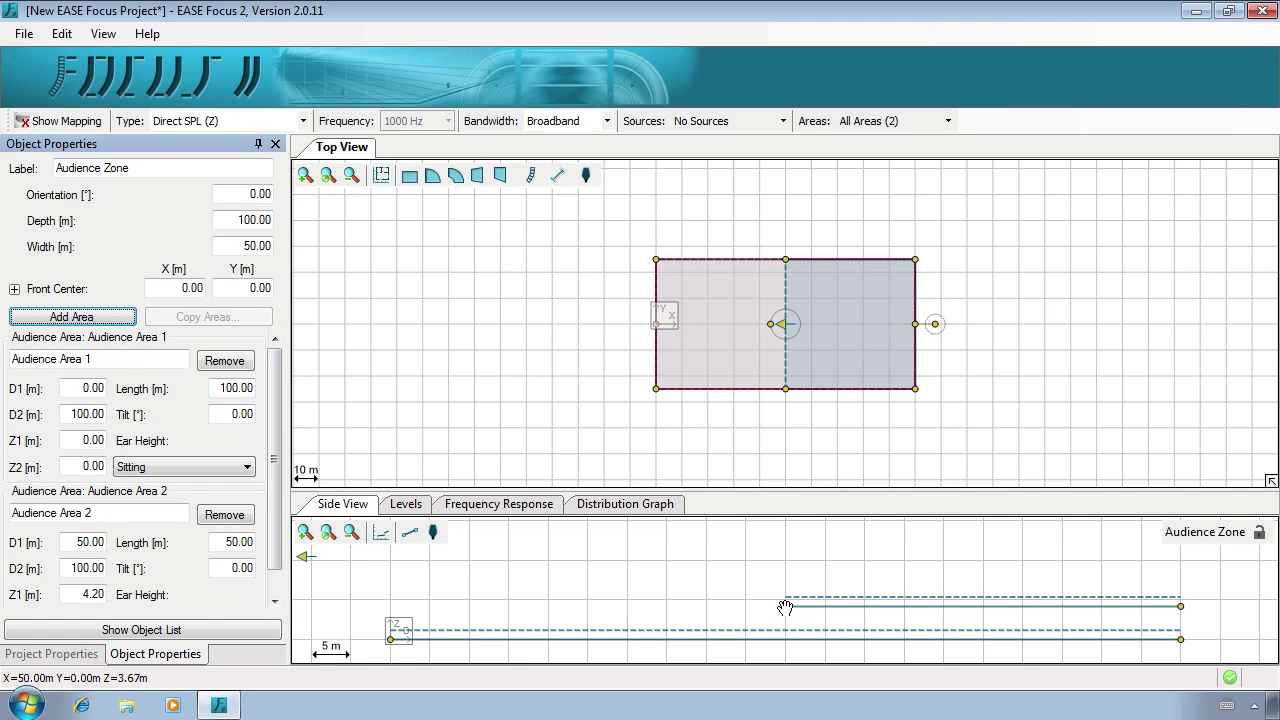
Tilt the second area in Side View, then remove Audience Area 2
drag(785, 607, 966, 622)
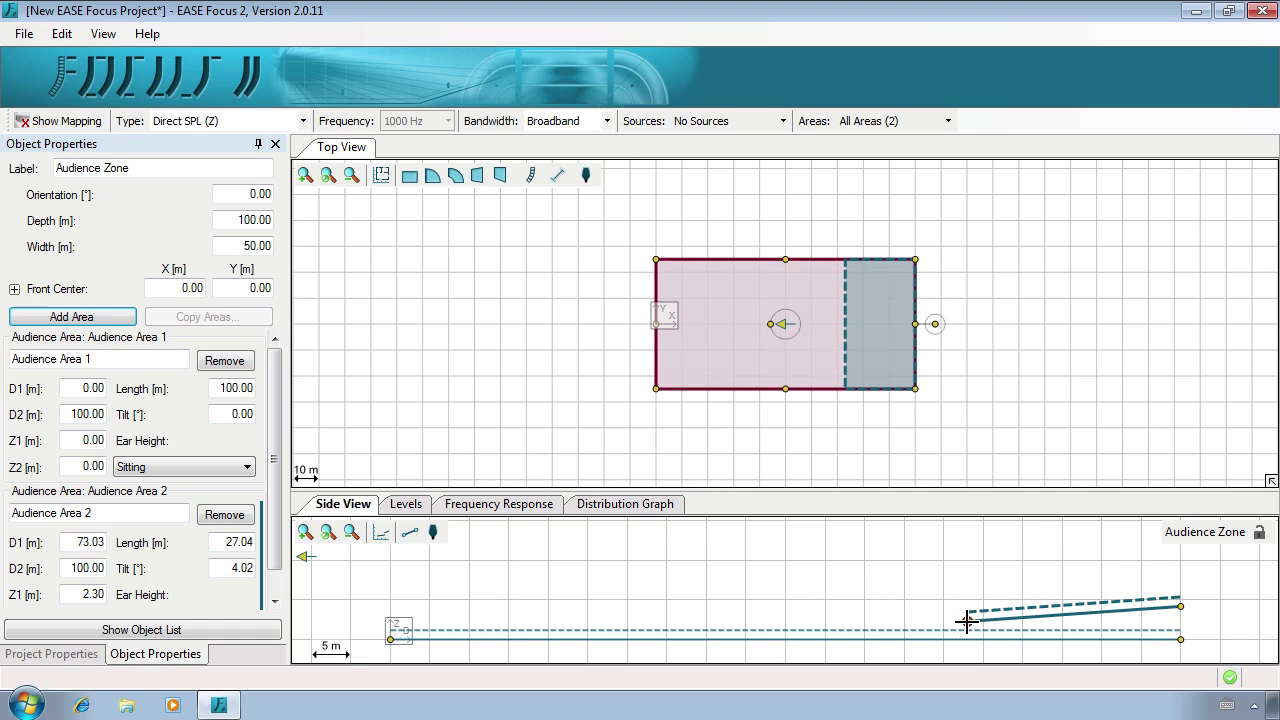
click(790, 622)
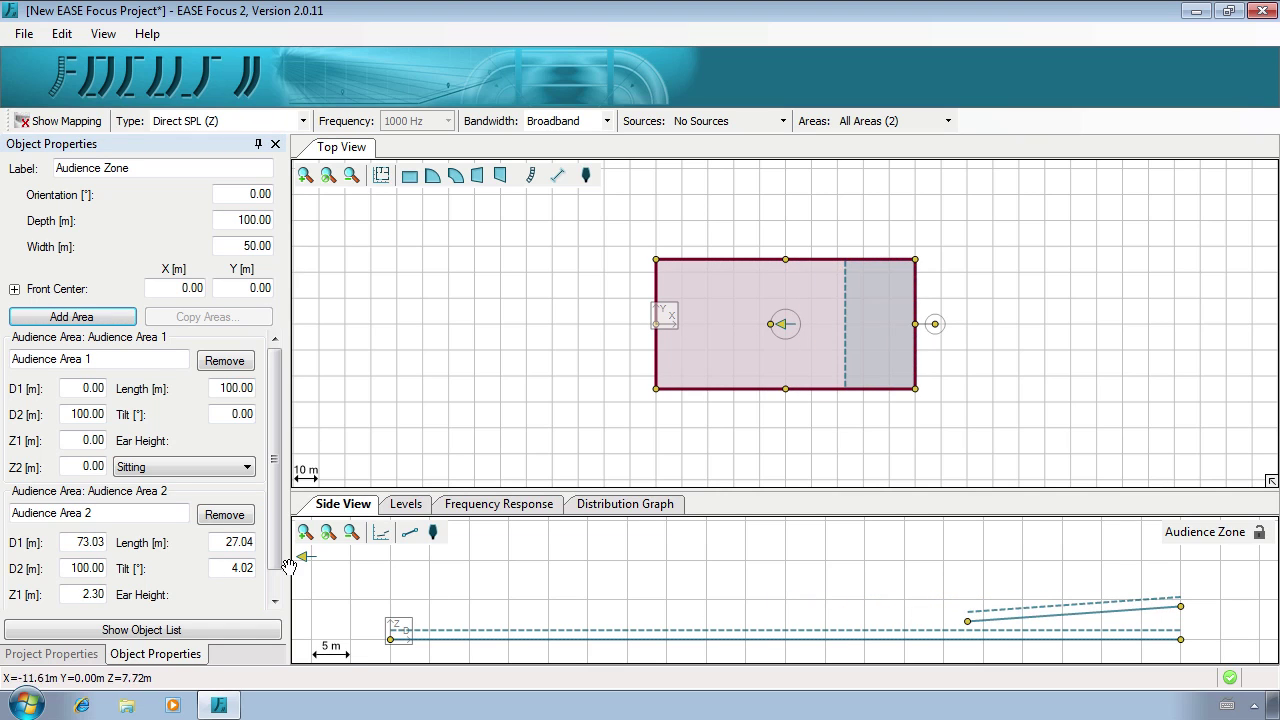
click(224, 515)
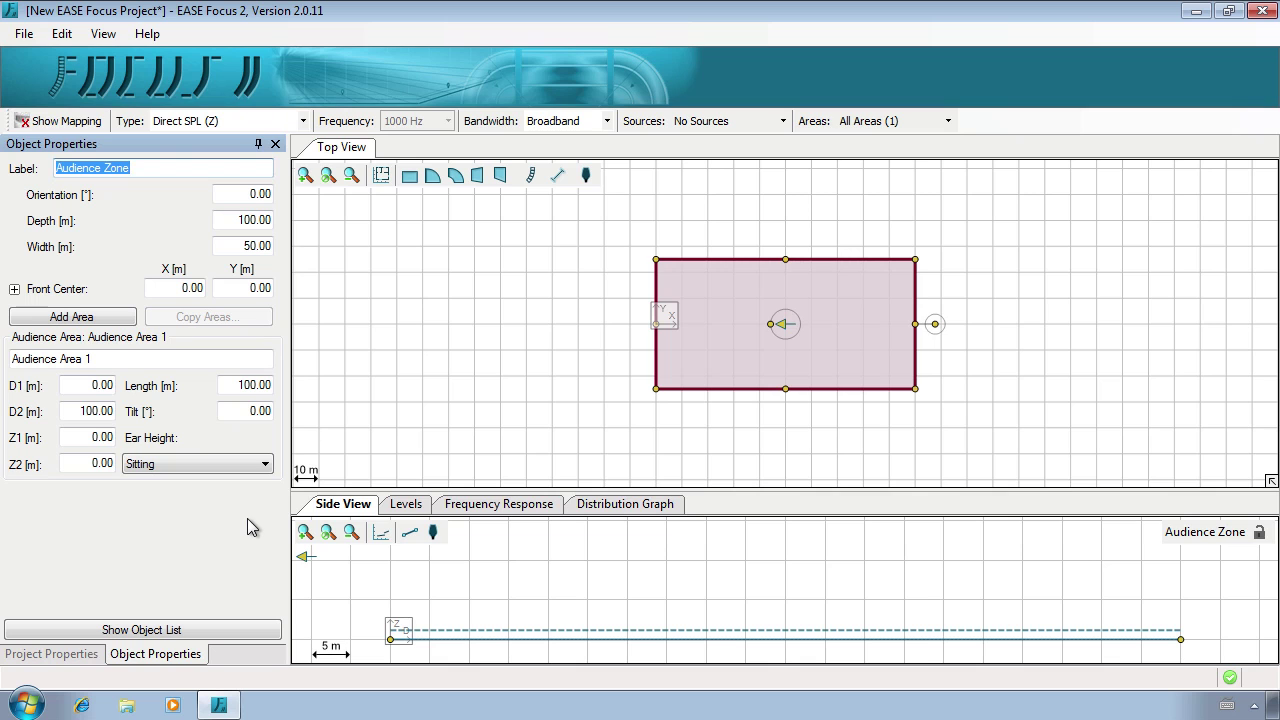
Set the zone to 8 m depth, 14 m width, front center X -10, and fit the view
click(597, 340)
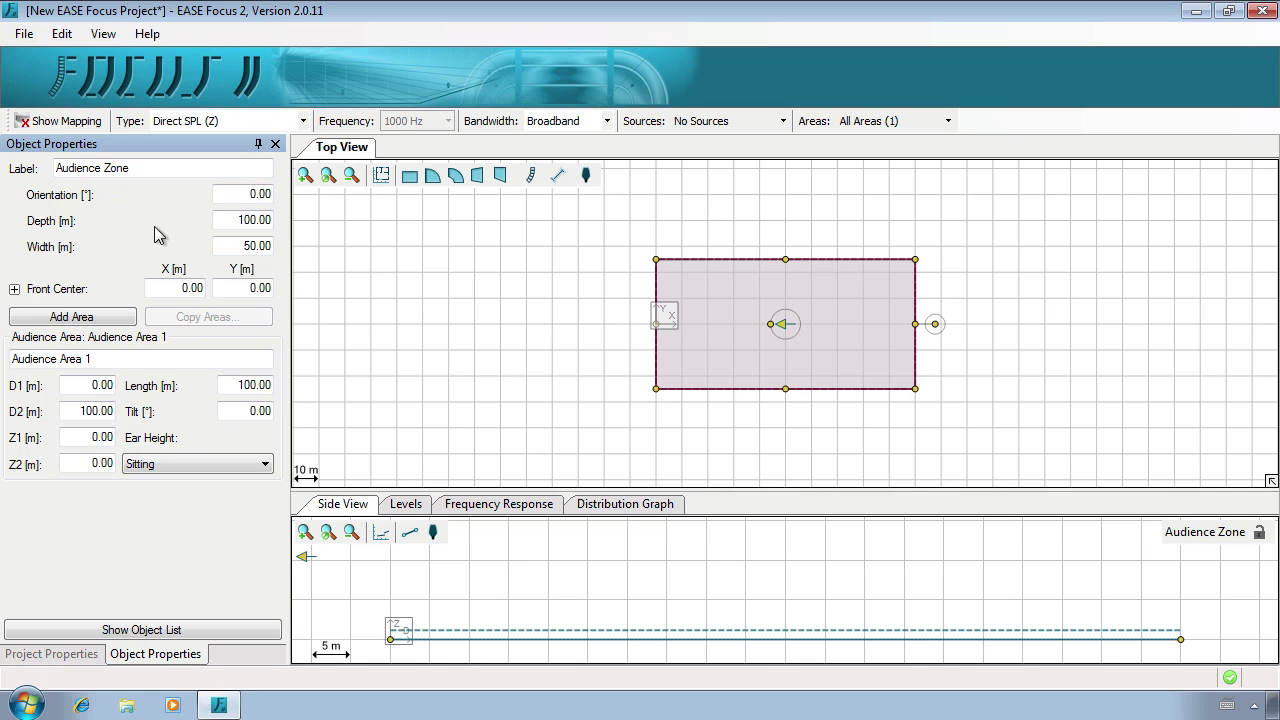
click(240, 220)
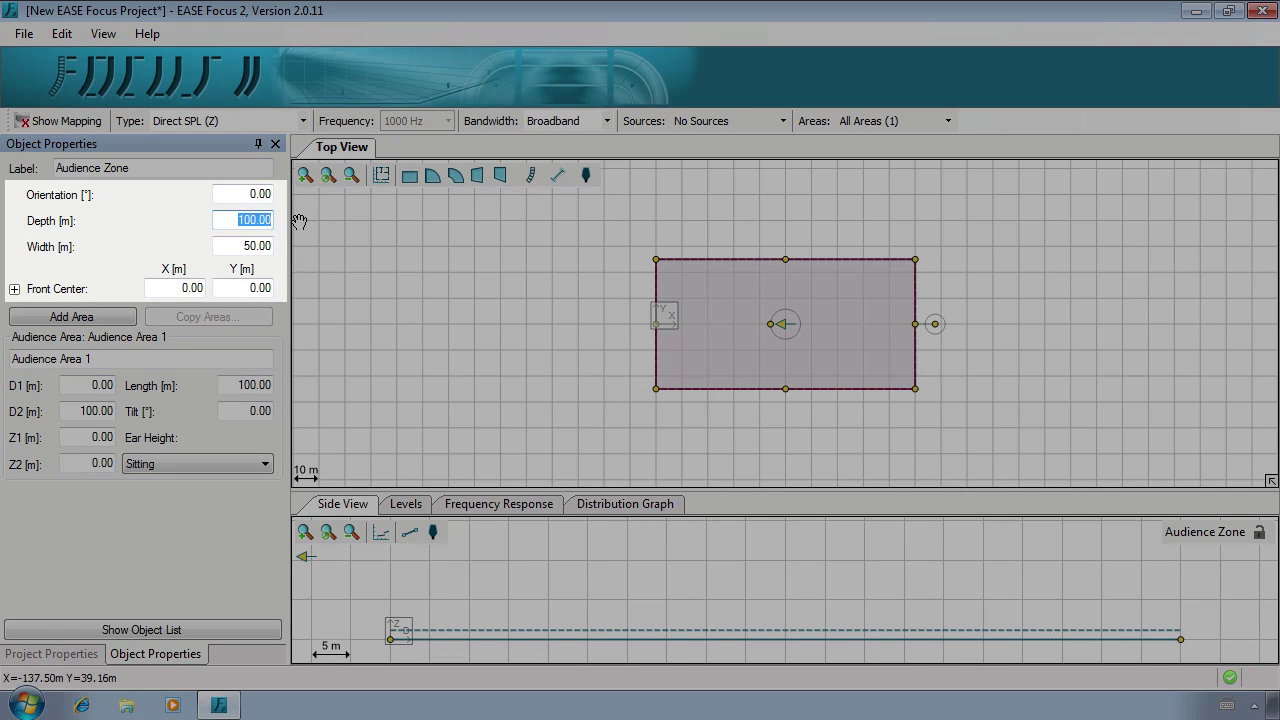
text(8)
key(Tab)
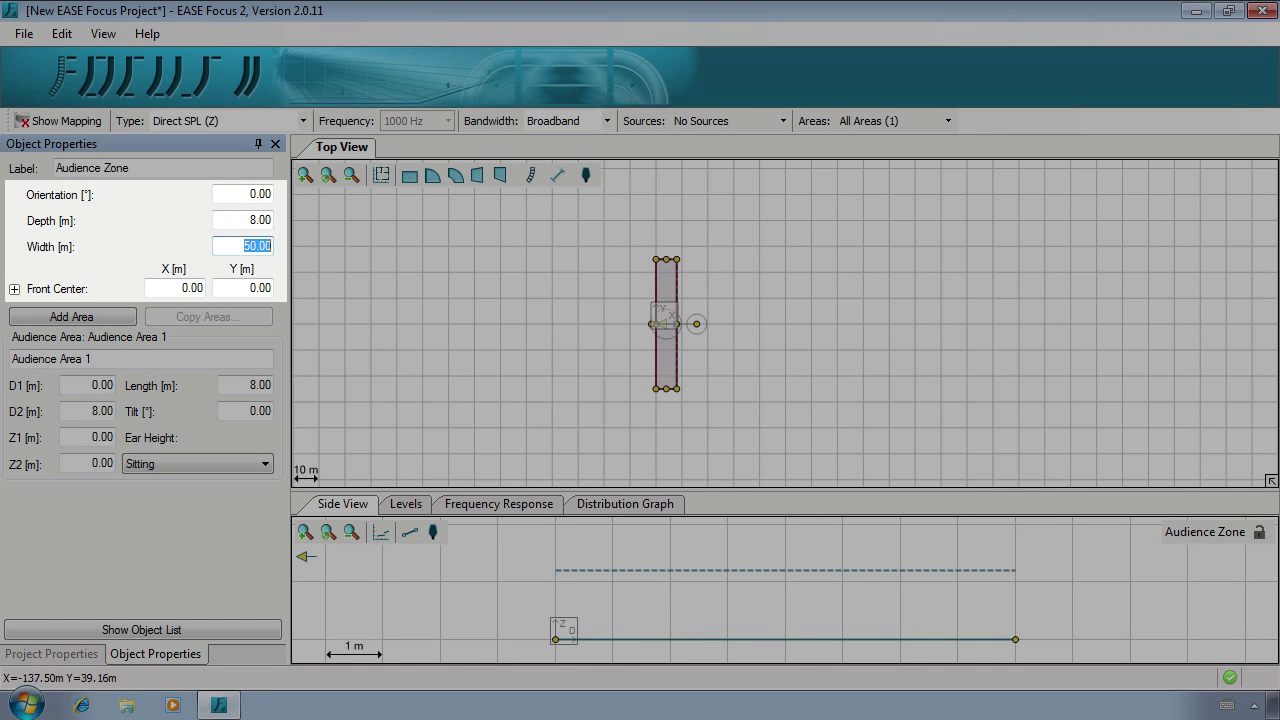
text(14)
key(Tab)
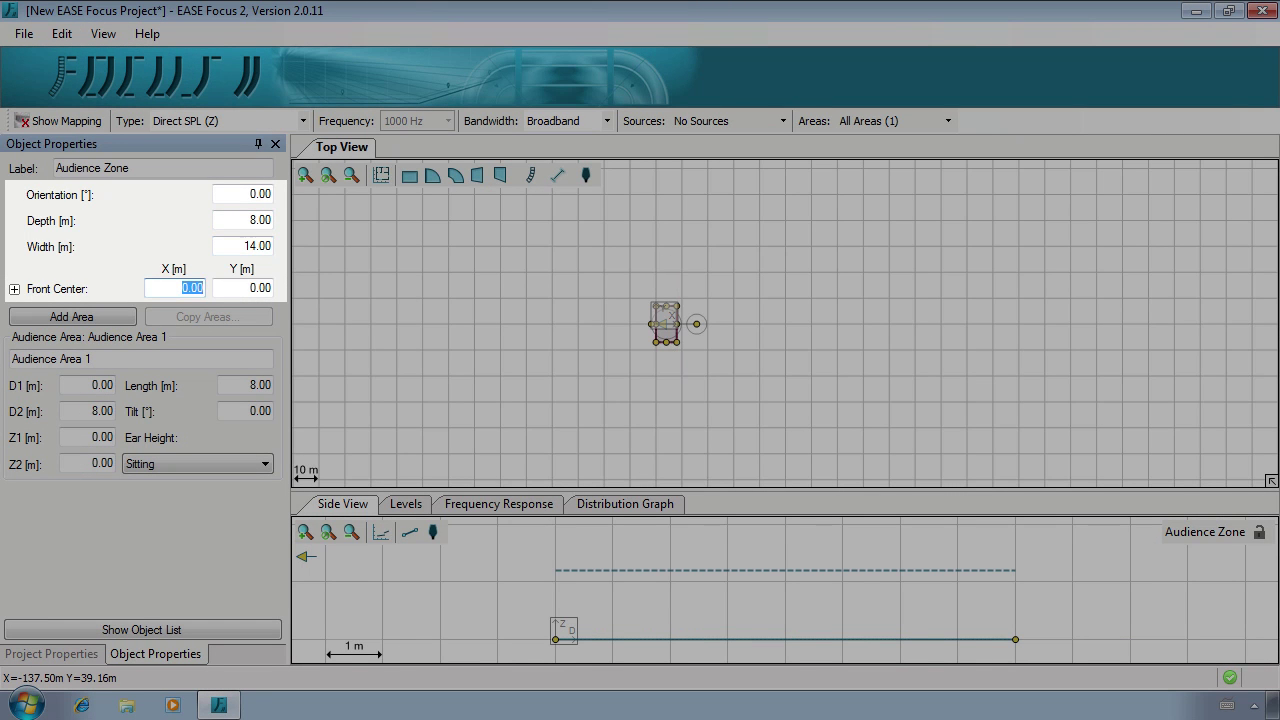
key(BackSpace)
text(-10)
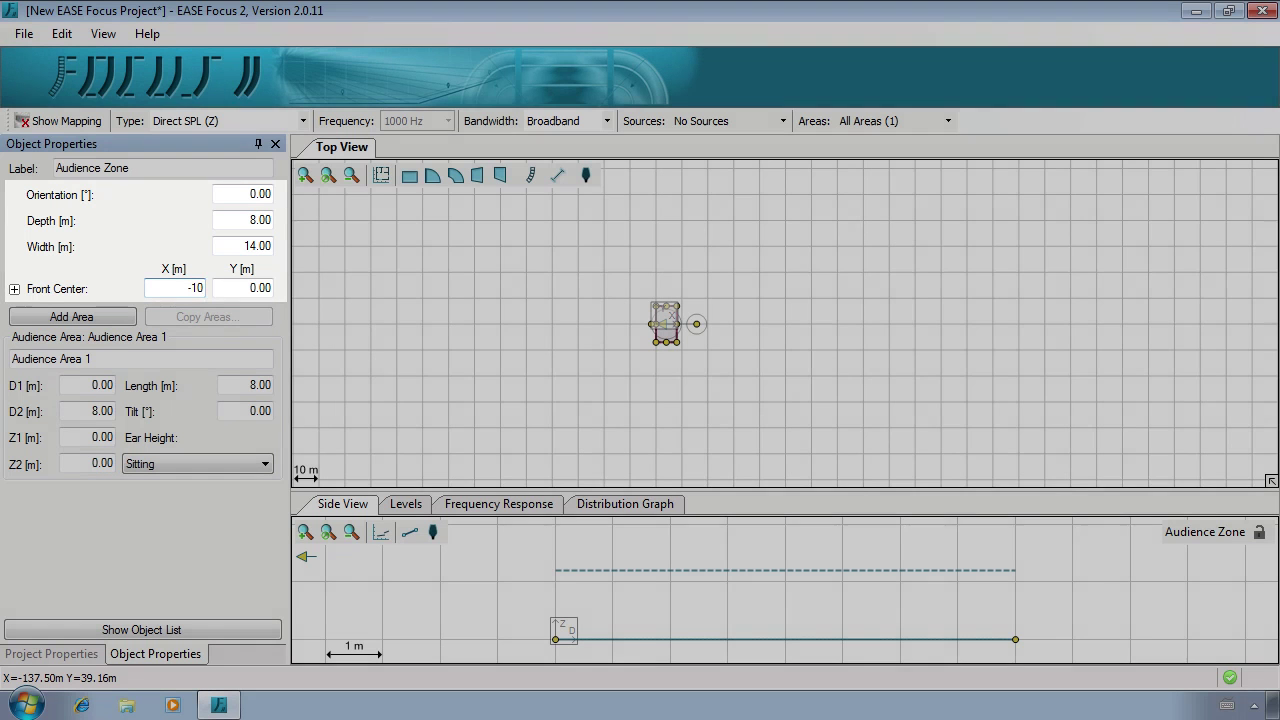
key(Return)
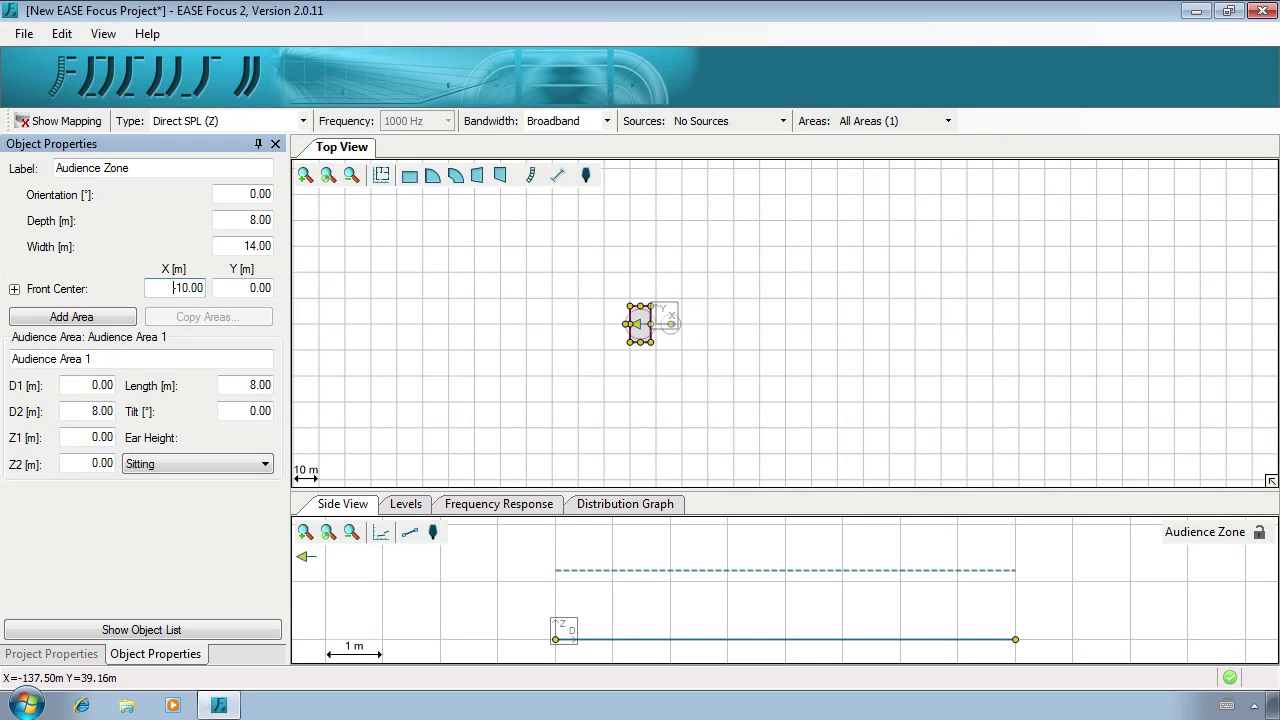
click(328, 177)
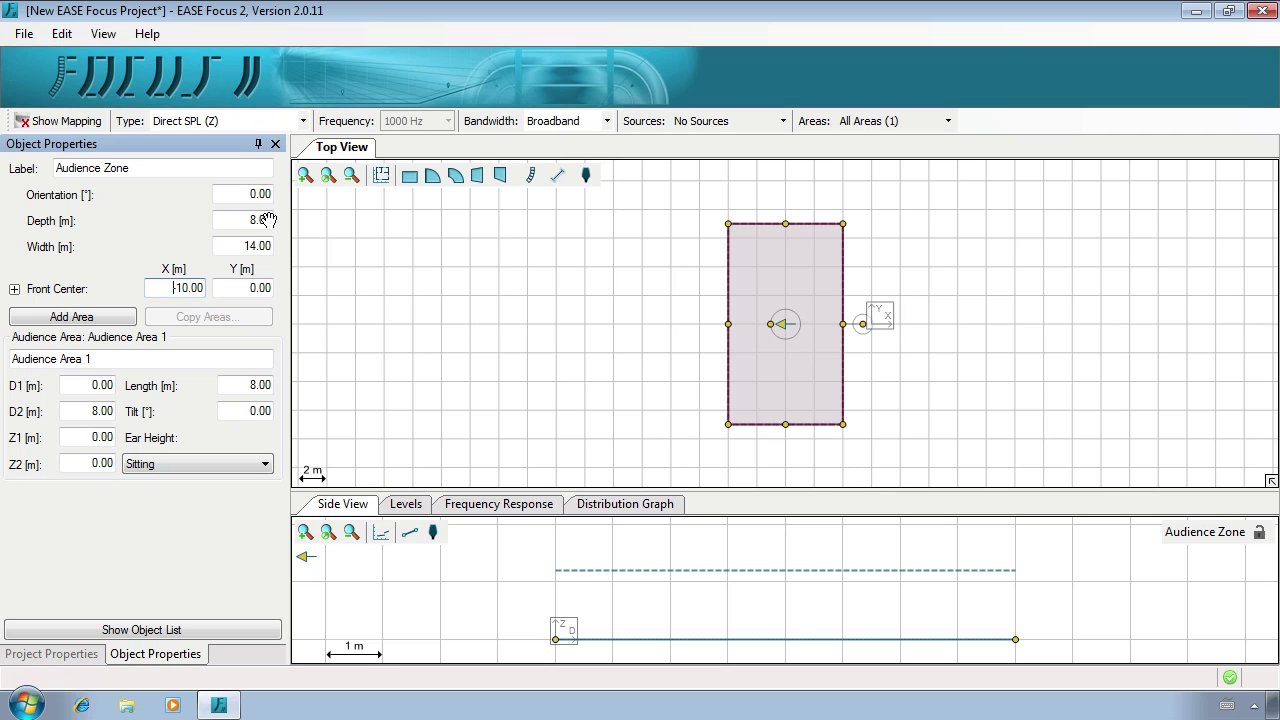
Try a 180° orientation, undo it, then flip the zone horizontally from its context menu
click(243, 194)
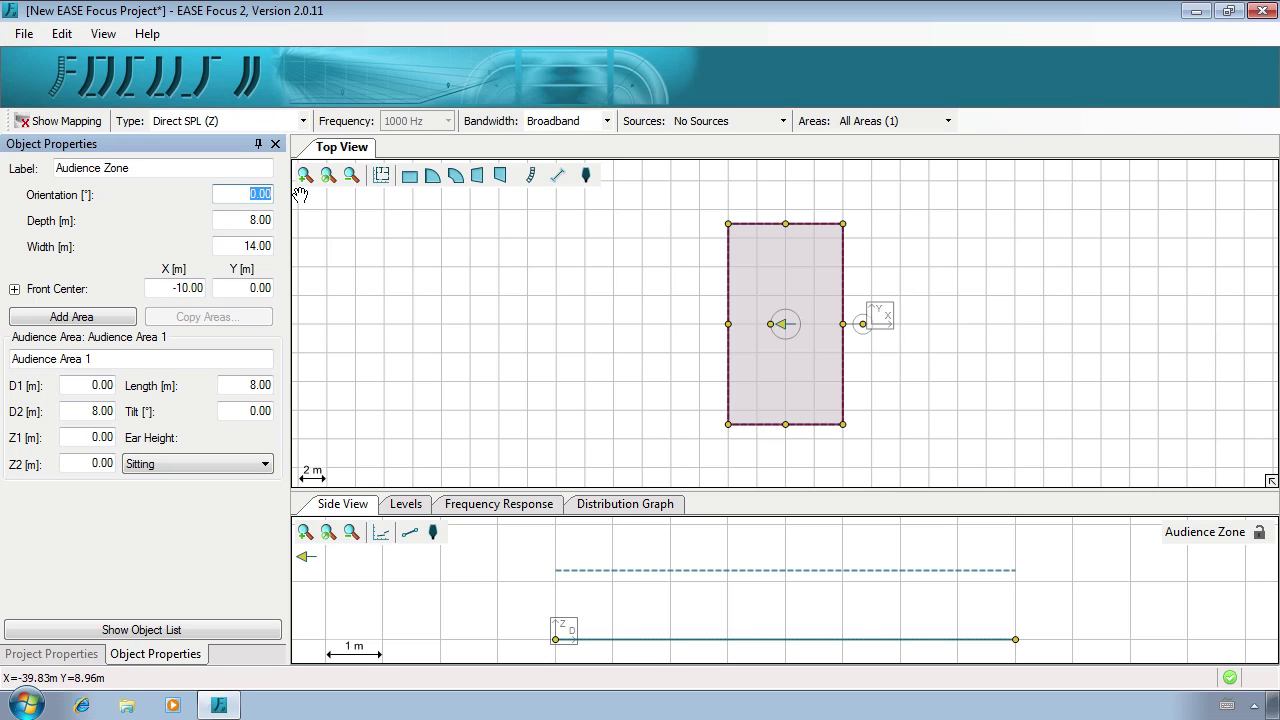
text(180)
key(Return)
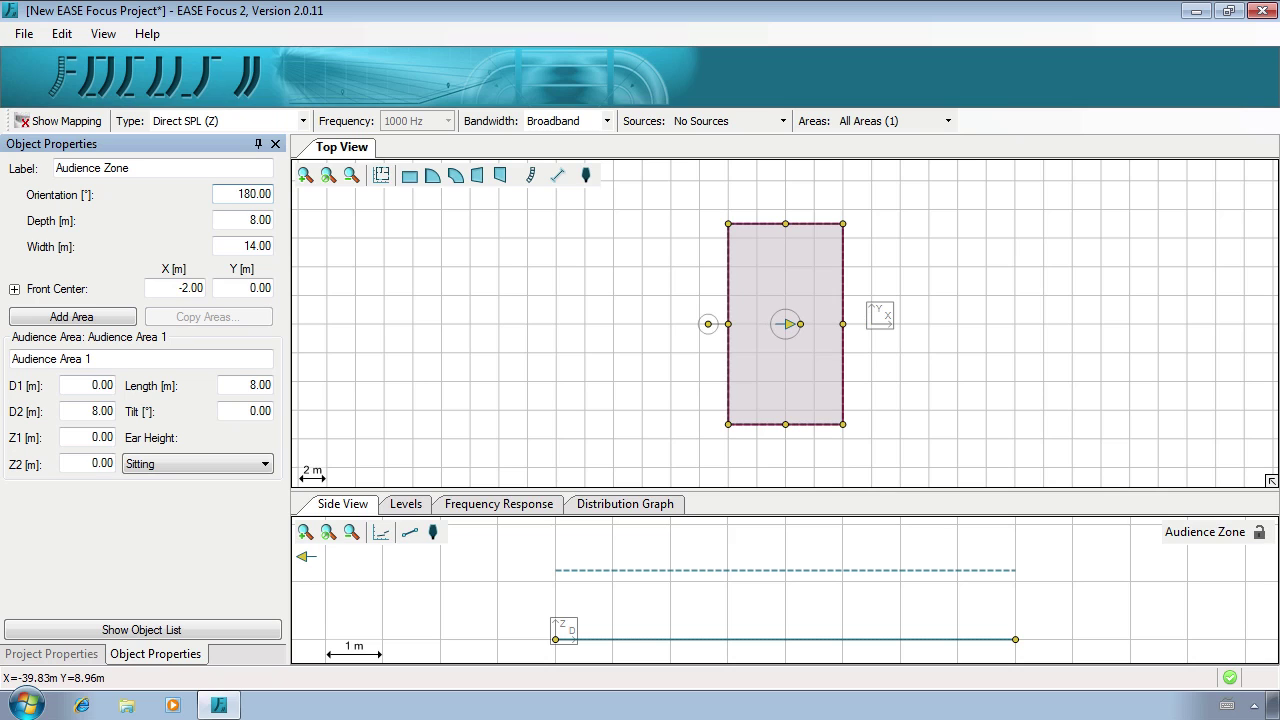
key(ctrl+z)
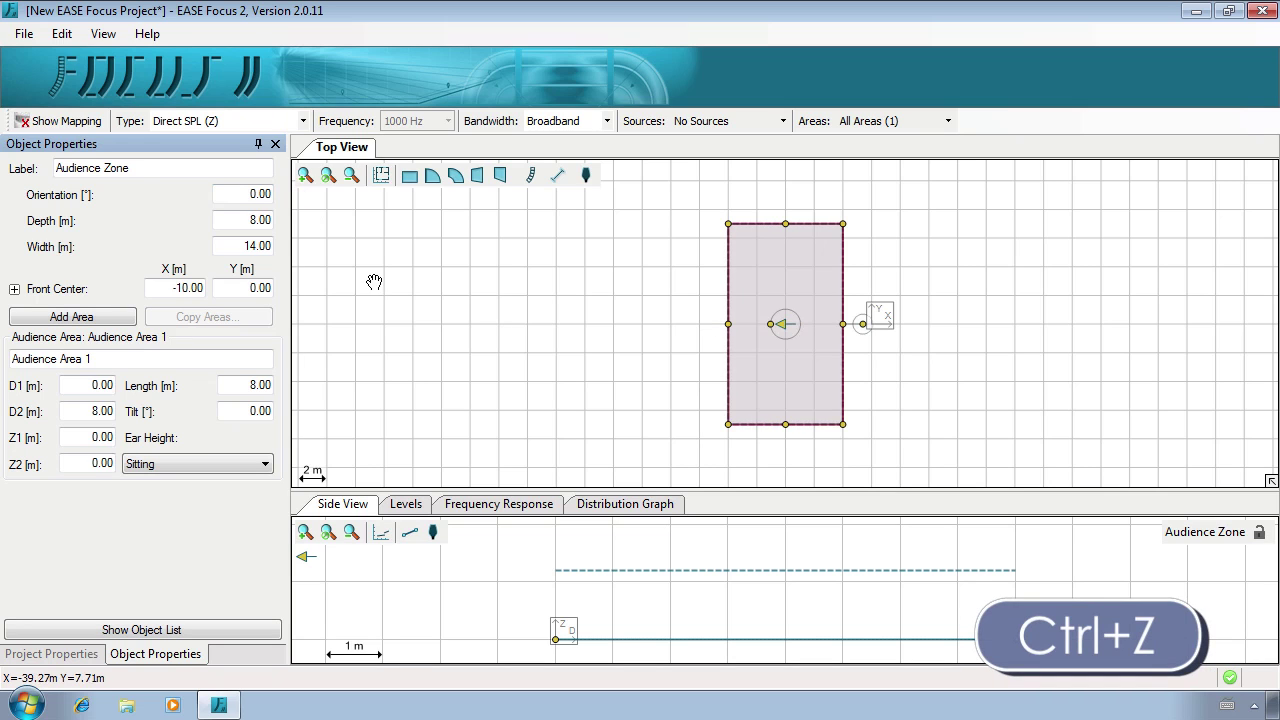
right_click(747, 284)
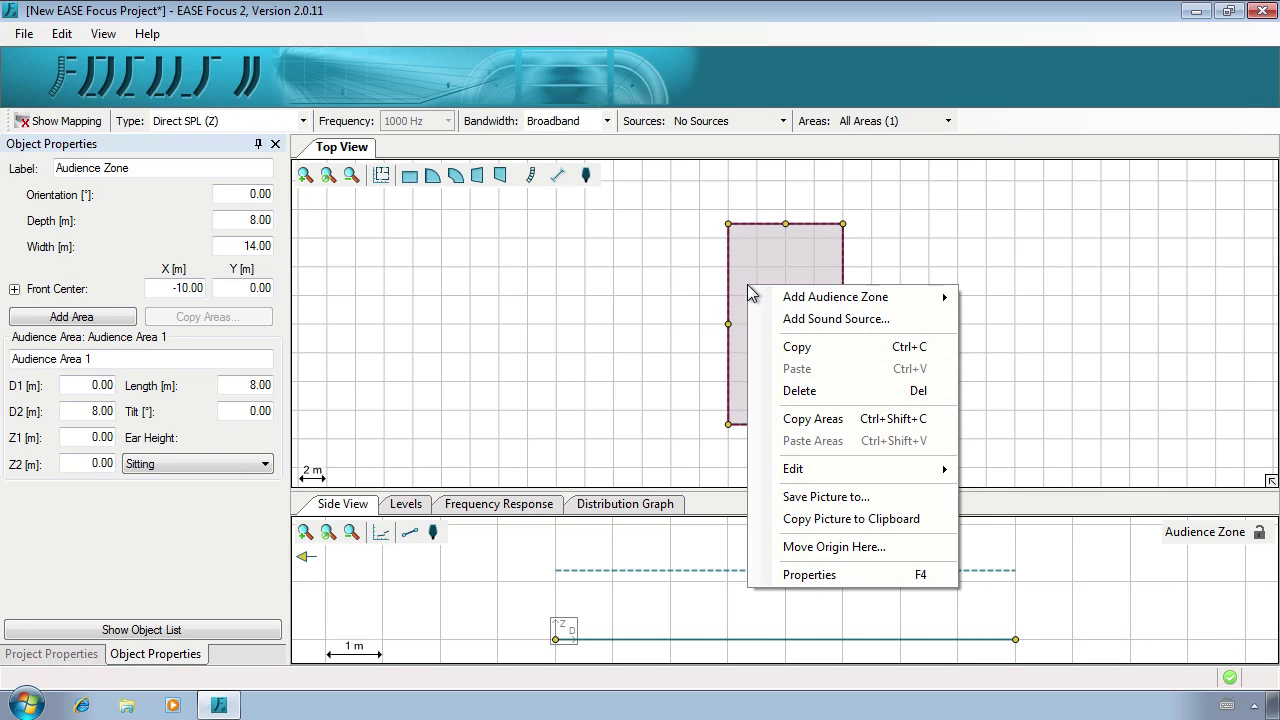
mouse_move(900, 474)
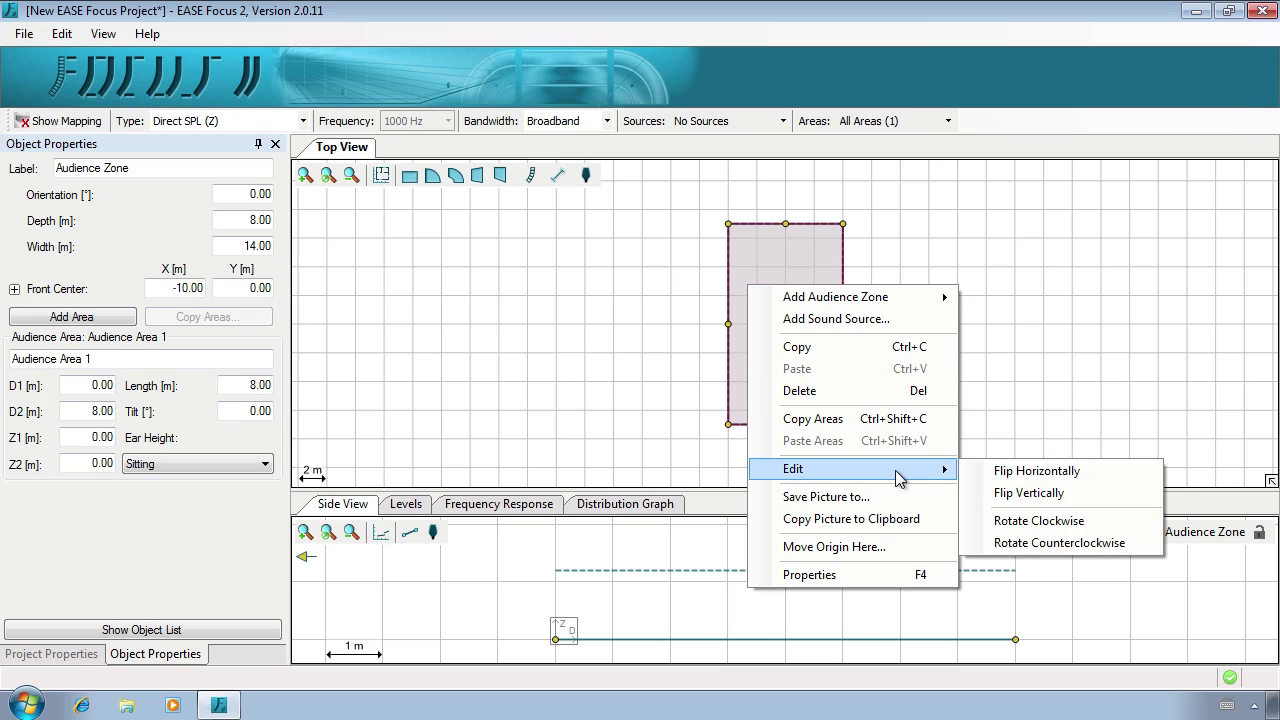
click(1032, 476)
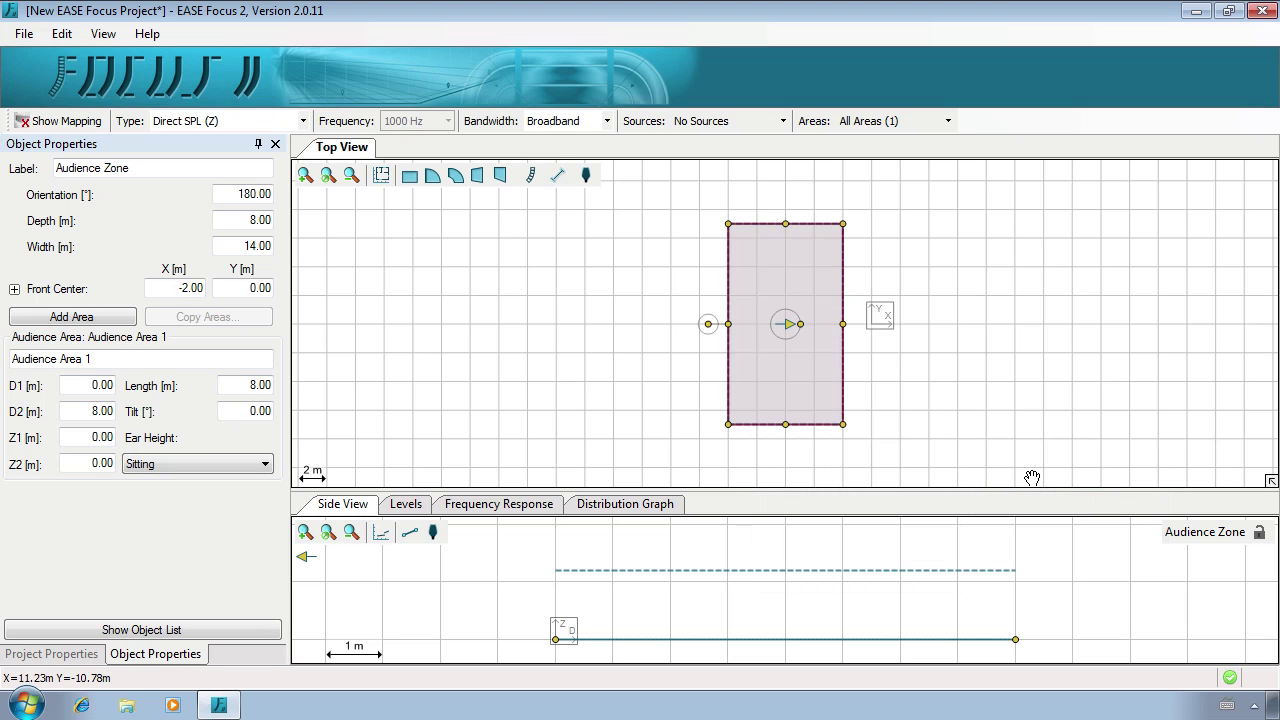
Relabel the zone 'Stage Zone'
click(132, 168)
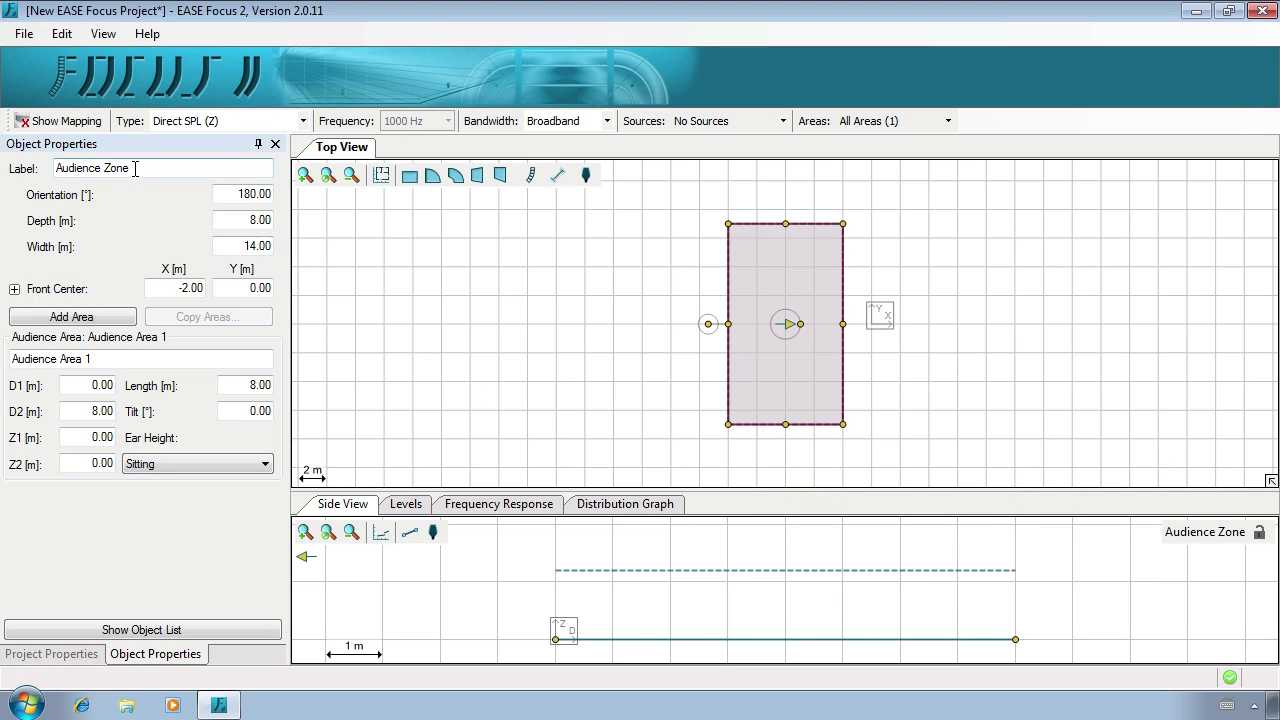
drag(12, 168, 2, 178)
text(Stage)
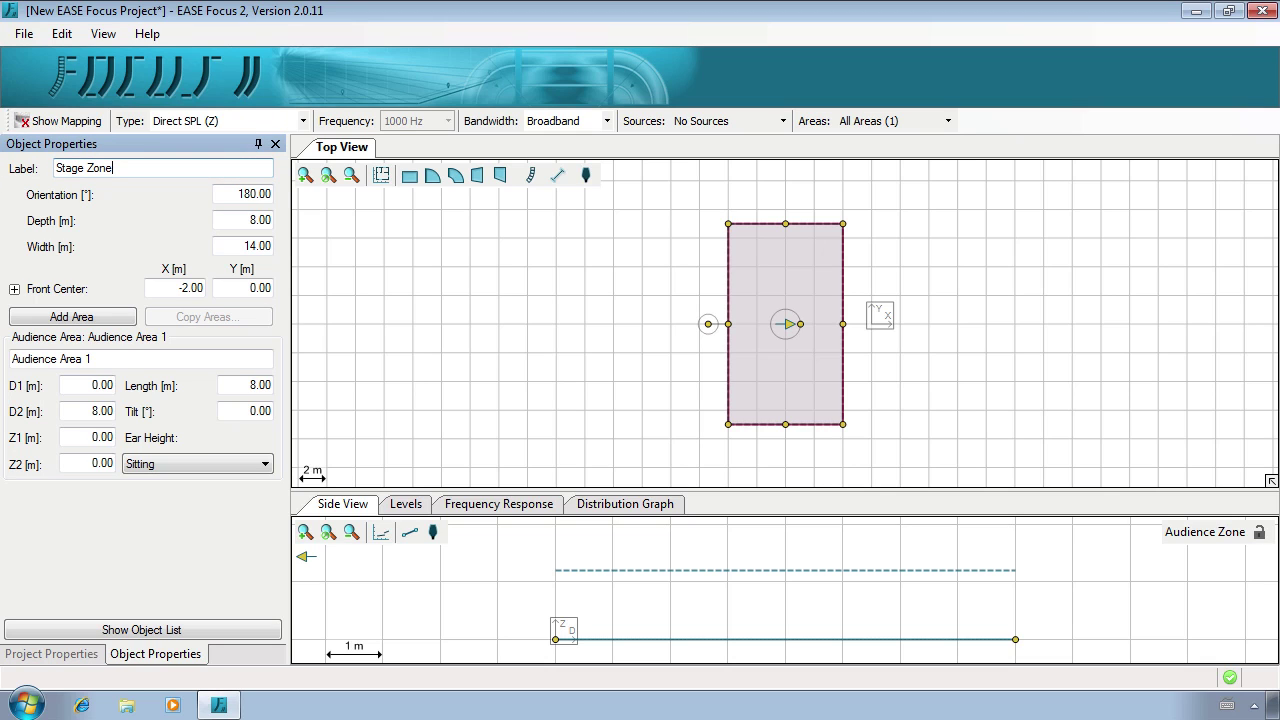
Nudge the zone slightly up-left and Shift-drag to measure about 18 m across it
drag(780, 386, 763, 371)
key(shift)
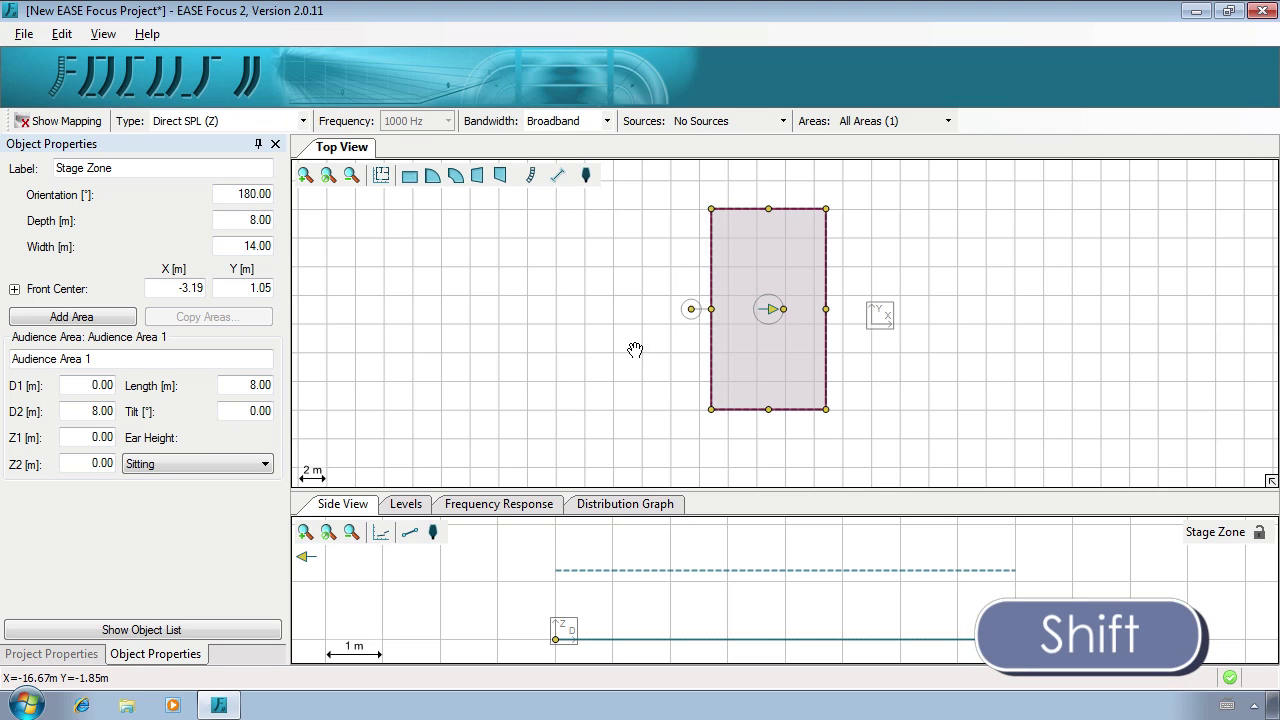
drag(633, 350, 891, 368)
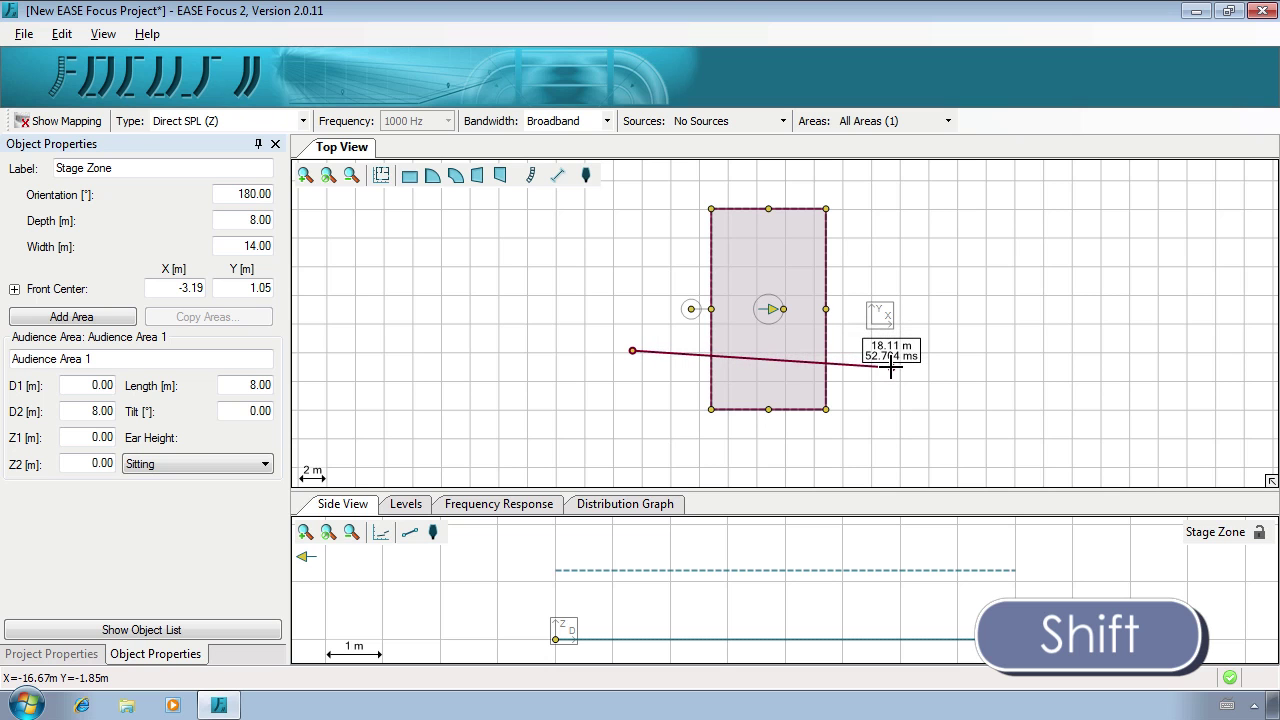